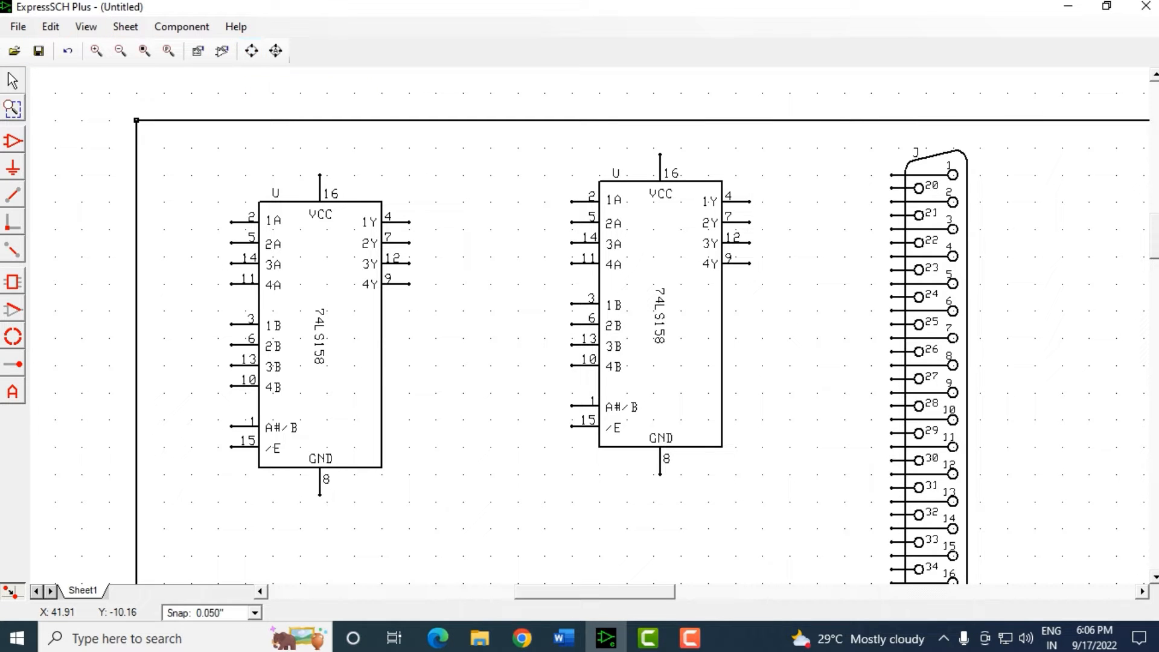
# Begin opening a different schematic from the Open file toolbar button.
pyautogui.click(14, 50)
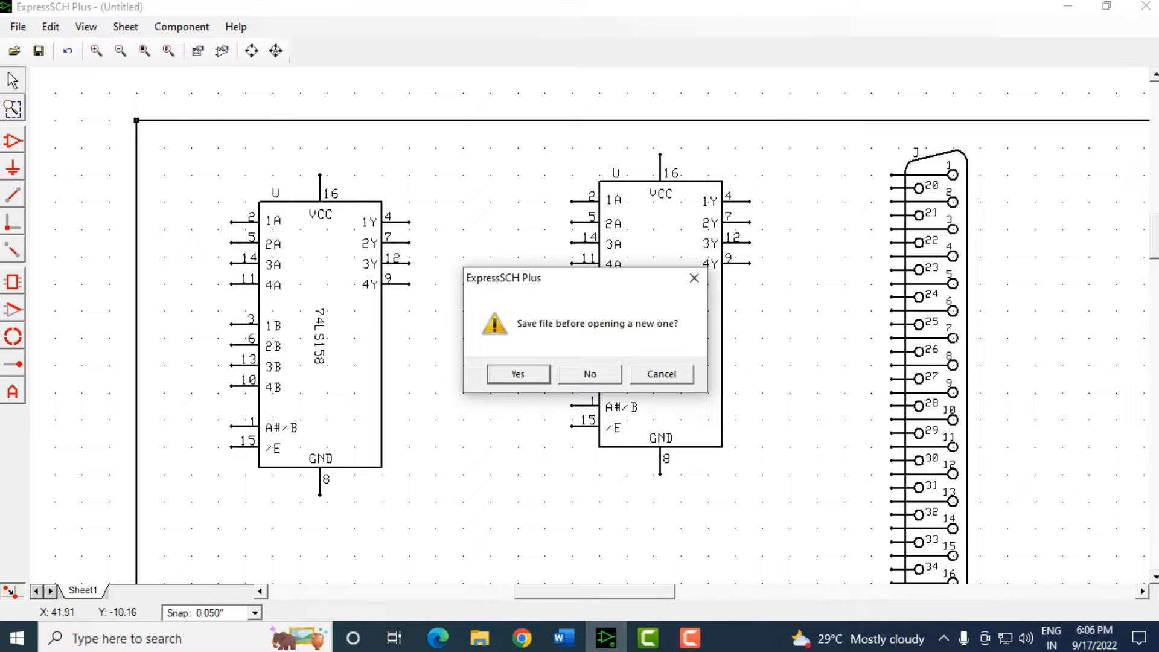
# Decline saving, then browse Desktop, Documents, ExpressPCB Plus and its User-Defined Parts folder.
pyautogui.click(590, 374)
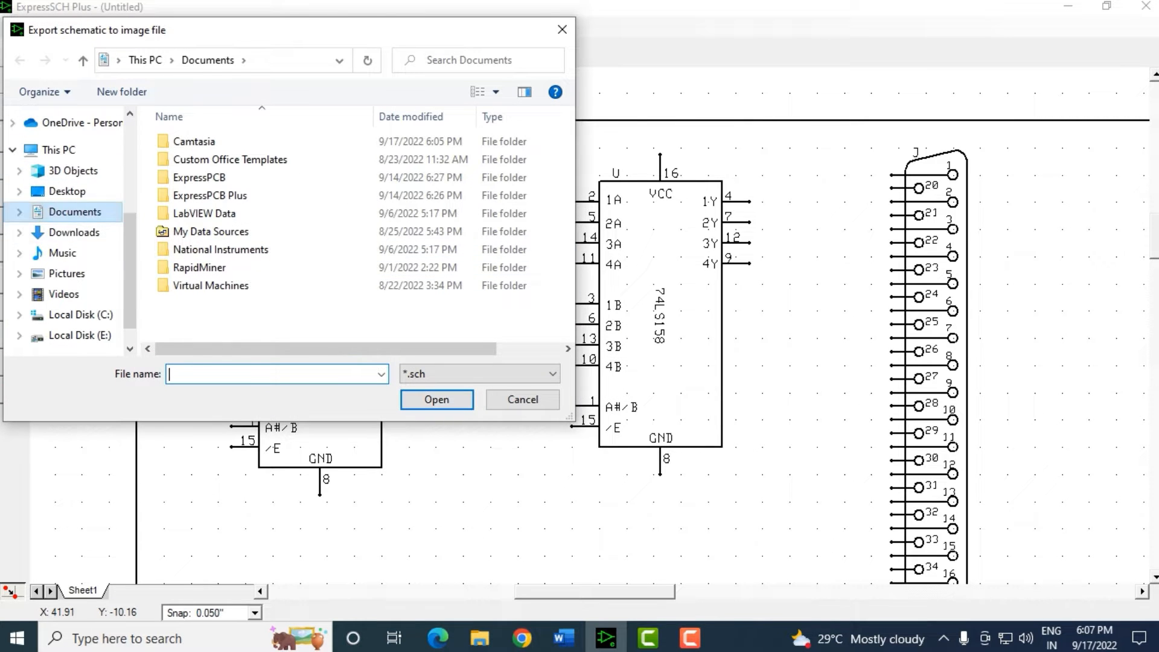
pyautogui.click(67, 191)
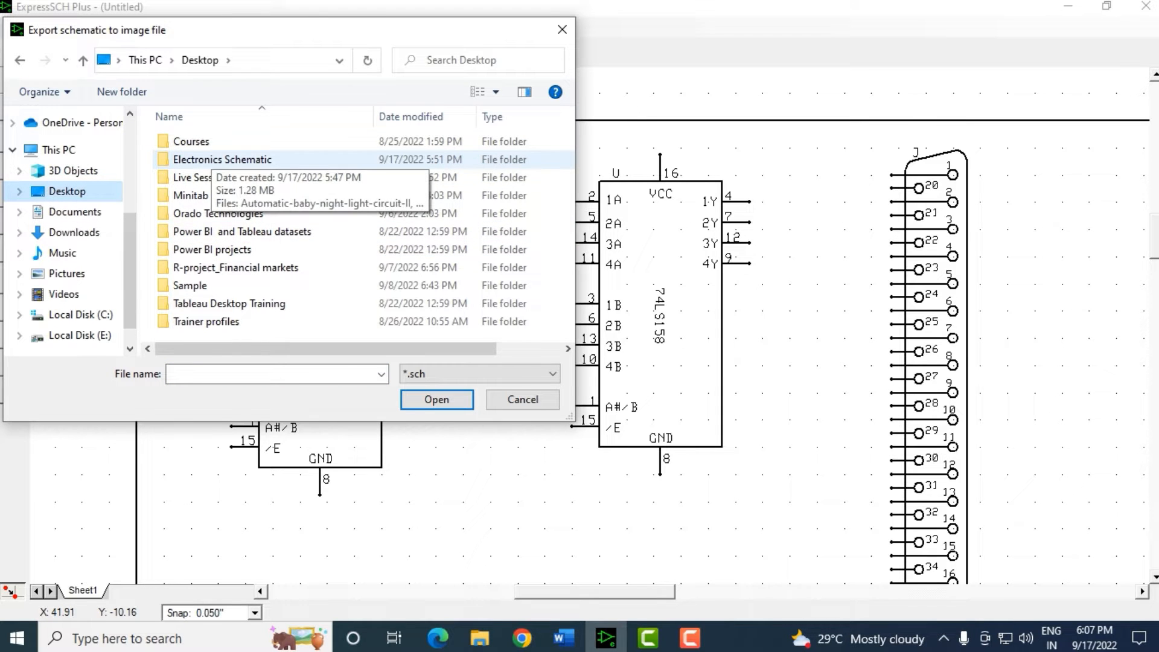
pyautogui.click(75, 212)
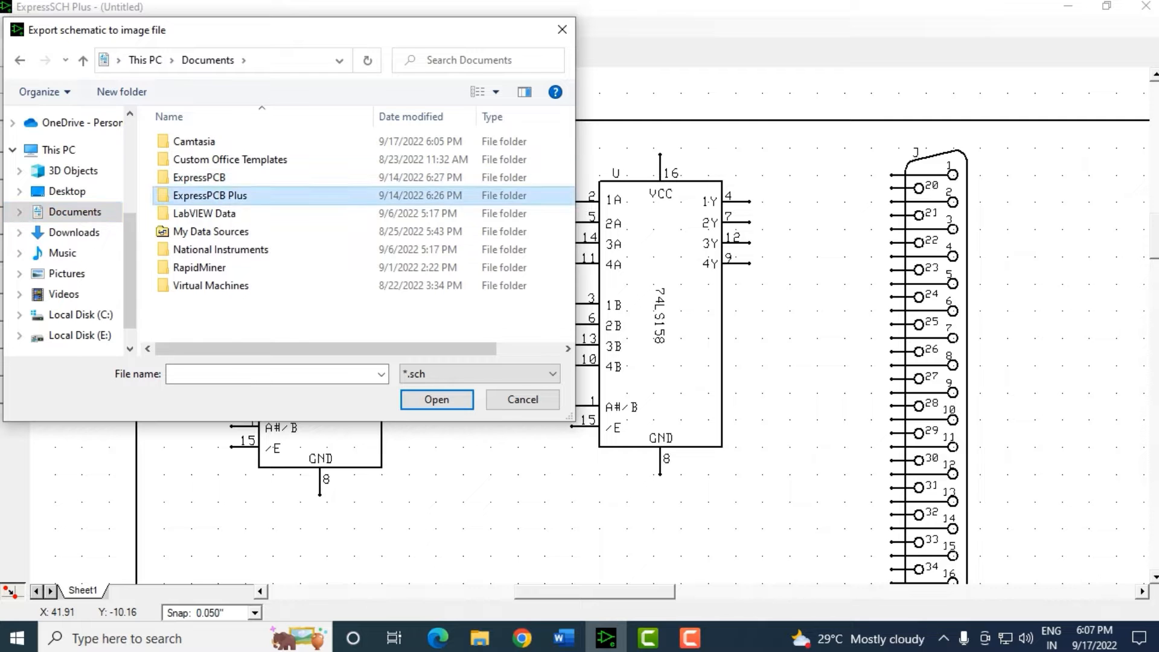
pyautogui.doubleClick(210, 195)
pyautogui.doubleClick(215, 142)
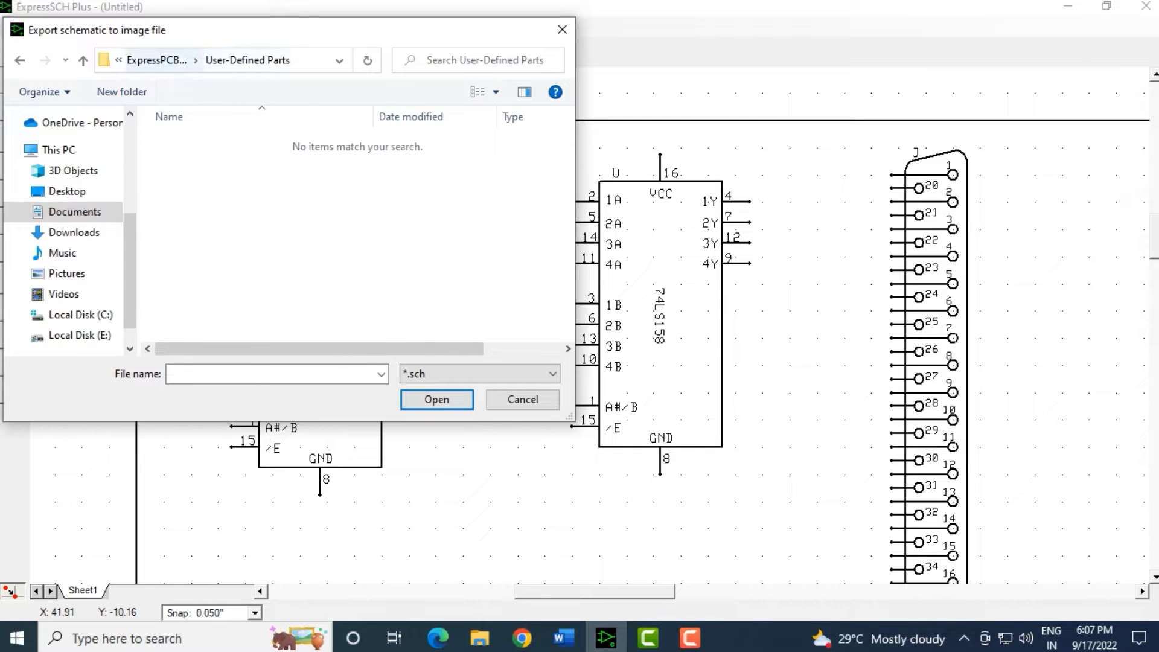
pyautogui.click(158, 60)
pyautogui.click(154, 59)
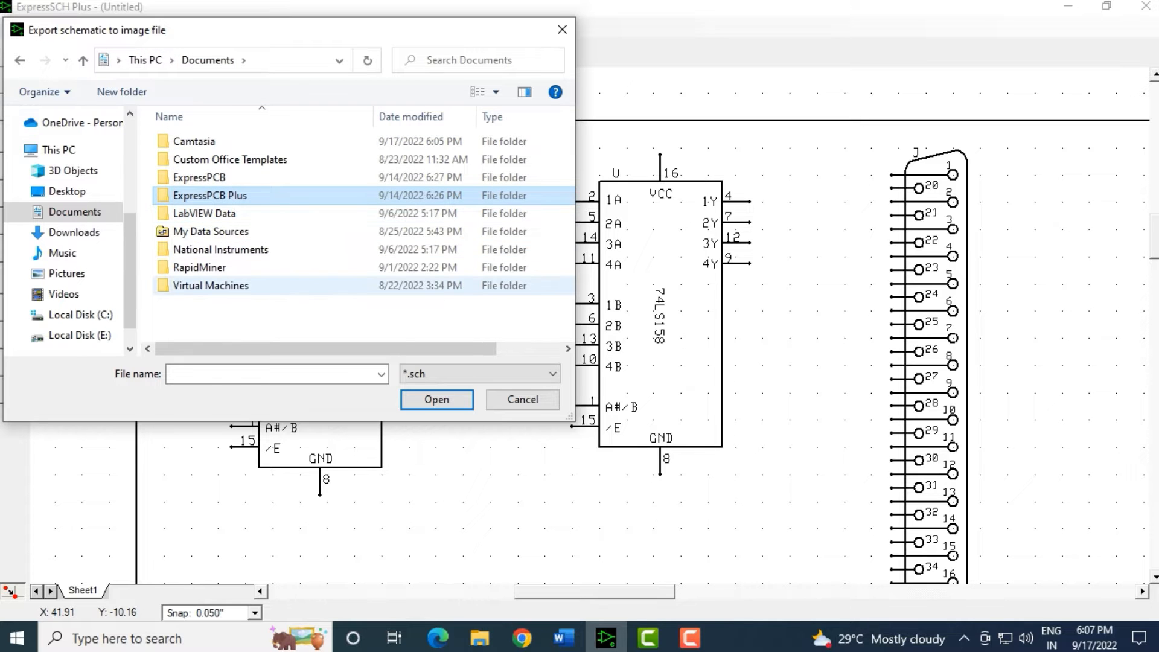
# Look through the ExpressPCB folder's SchComponents_Custom and SchSymbols_Custom folders.
pyautogui.doubleClick(199, 177)
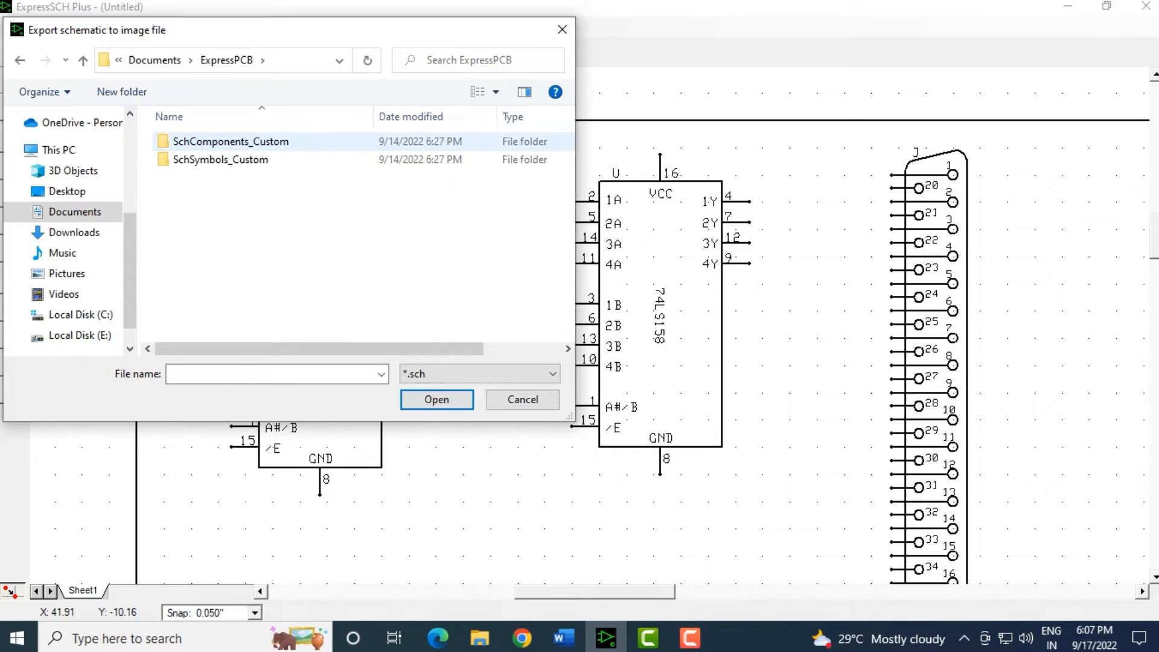
pyautogui.doubleClick(230, 141)
pyautogui.click(149, 60)
pyautogui.doubleClick(224, 160)
pyautogui.click(154, 60)
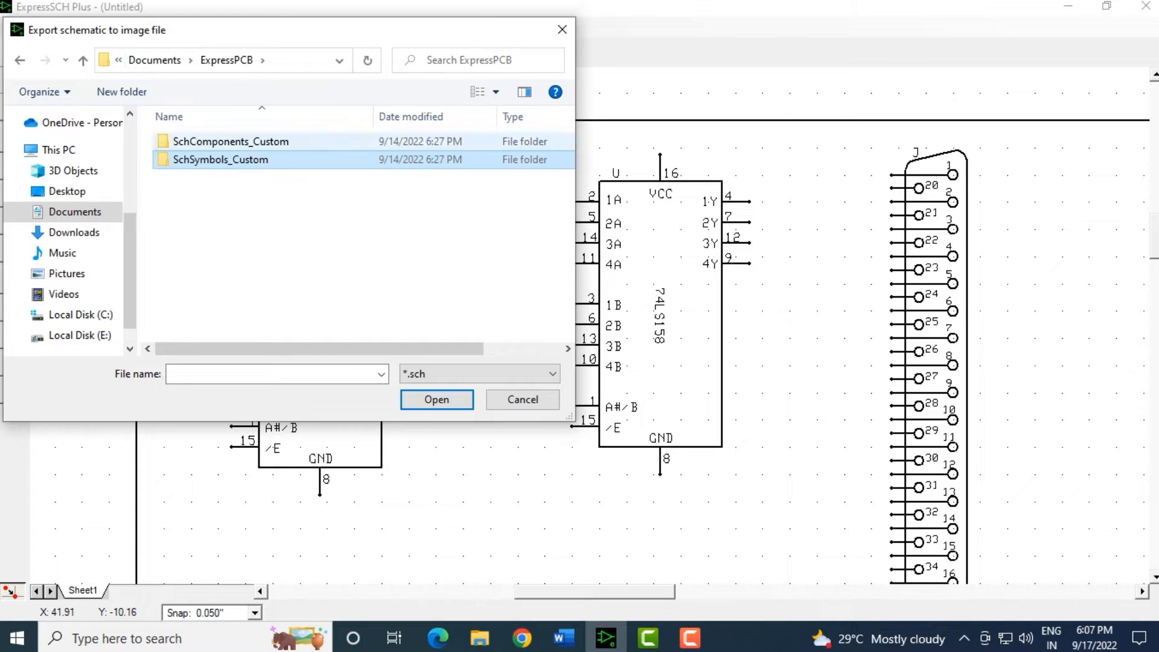
pyautogui.click(154, 60)
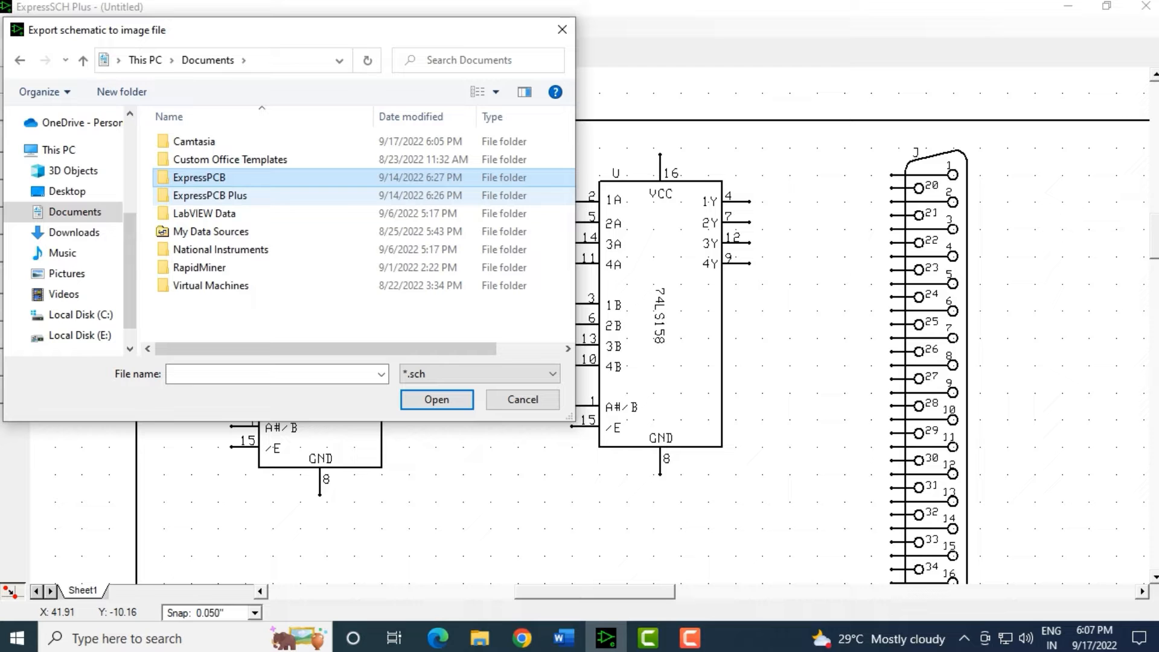
pyautogui.click(210, 195)
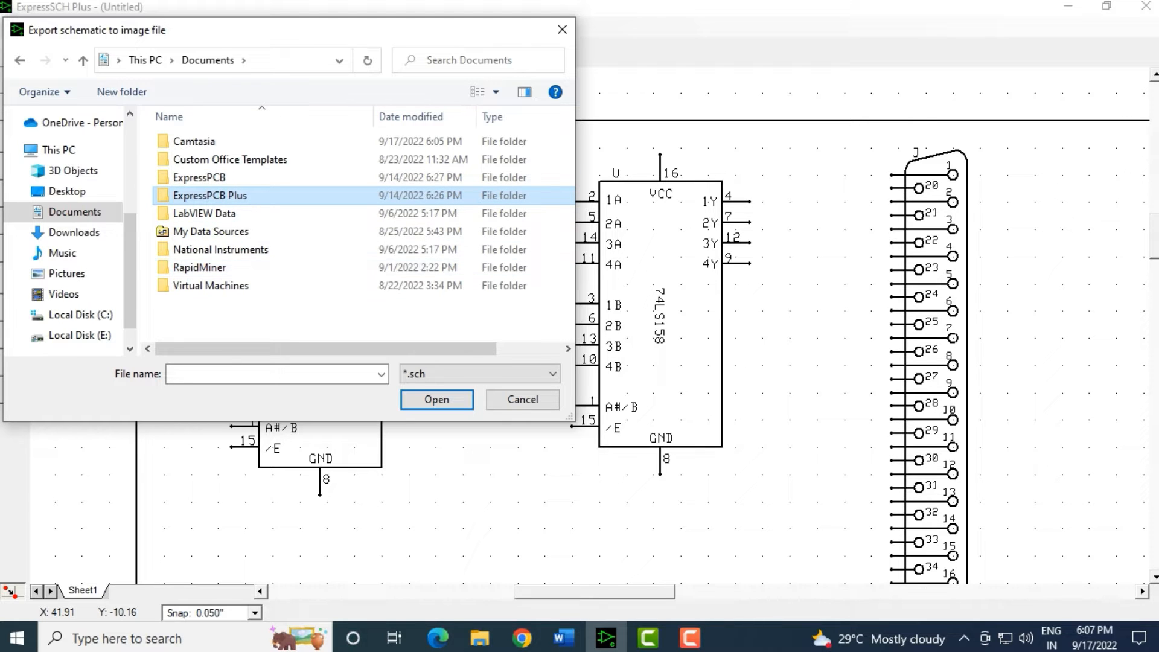
# Browse Local Disk (C:) to the user's home folder, then cancel the Open dialog.
pyautogui.click(80, 315)
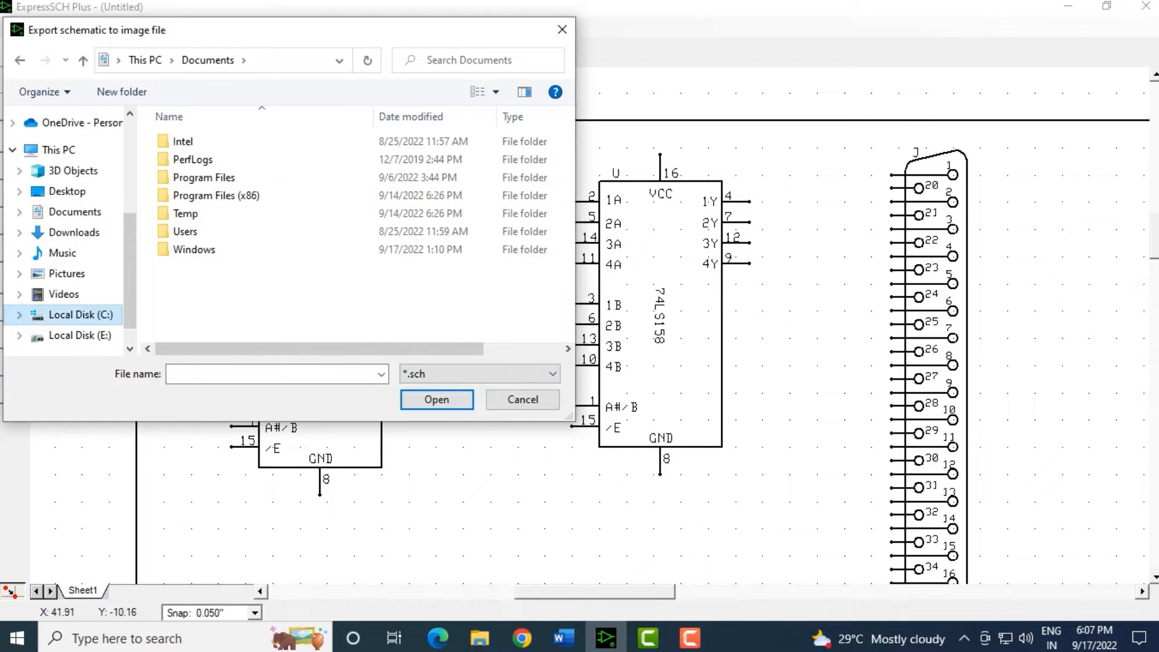
pyautogui.doubleClick(188, 232)
pyautogui.doubleClick(189, 142)
pyautogui.scroll(-3, 199, 314)
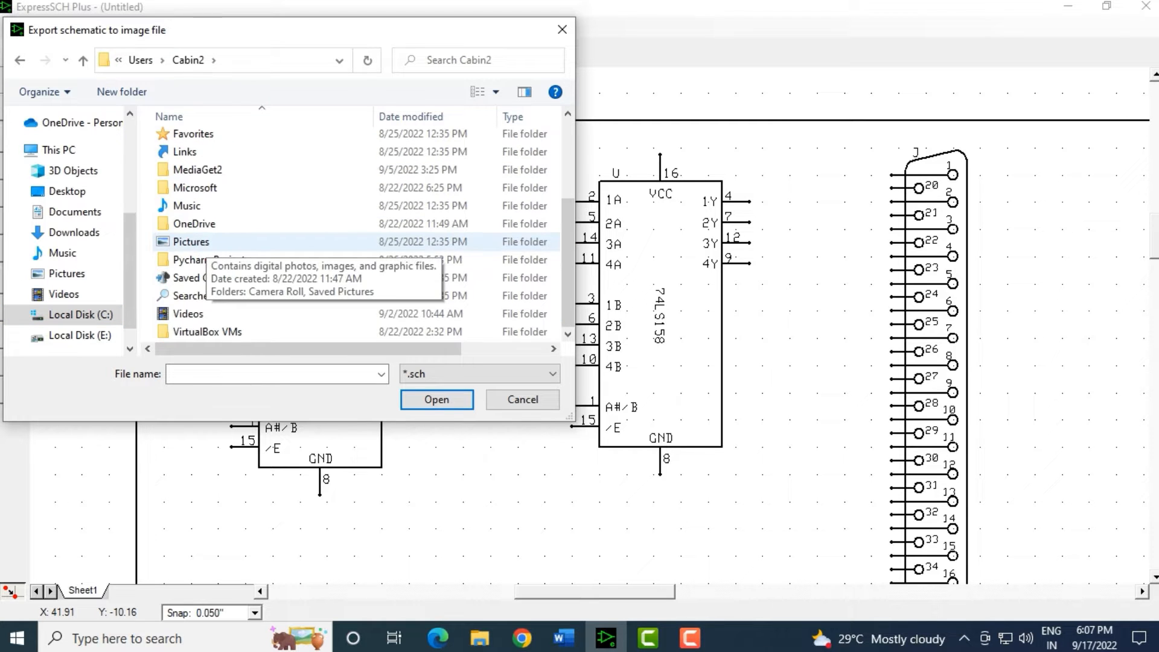
pyautogui.scroll(3, 199, 335)
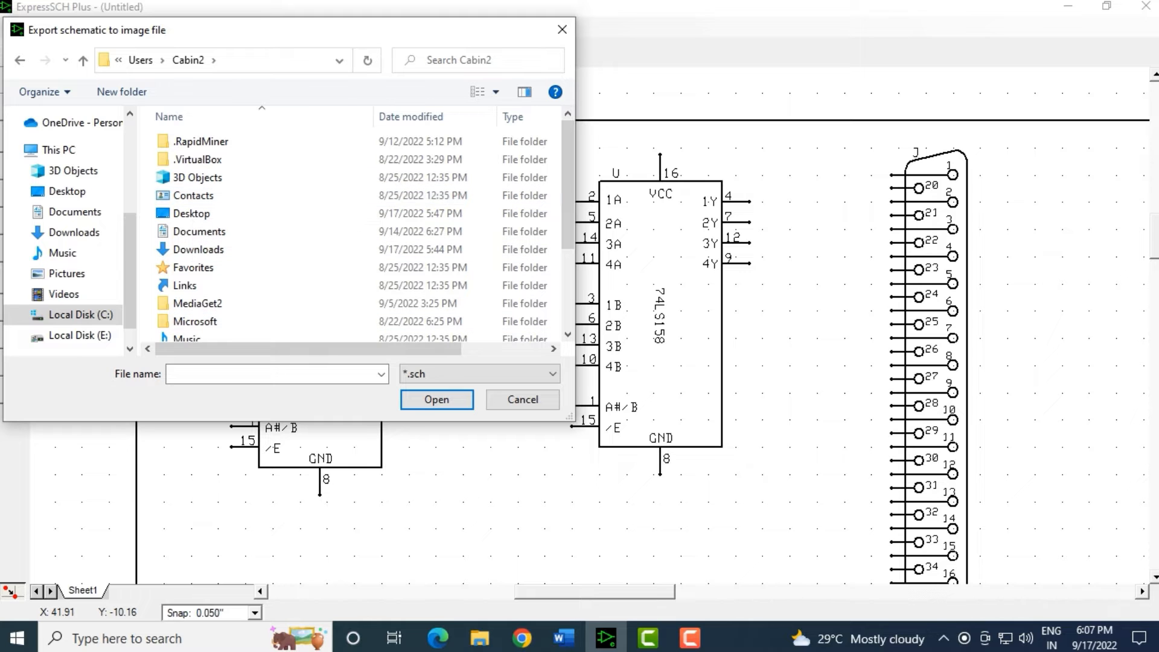
pyautogui.click(523, 399)
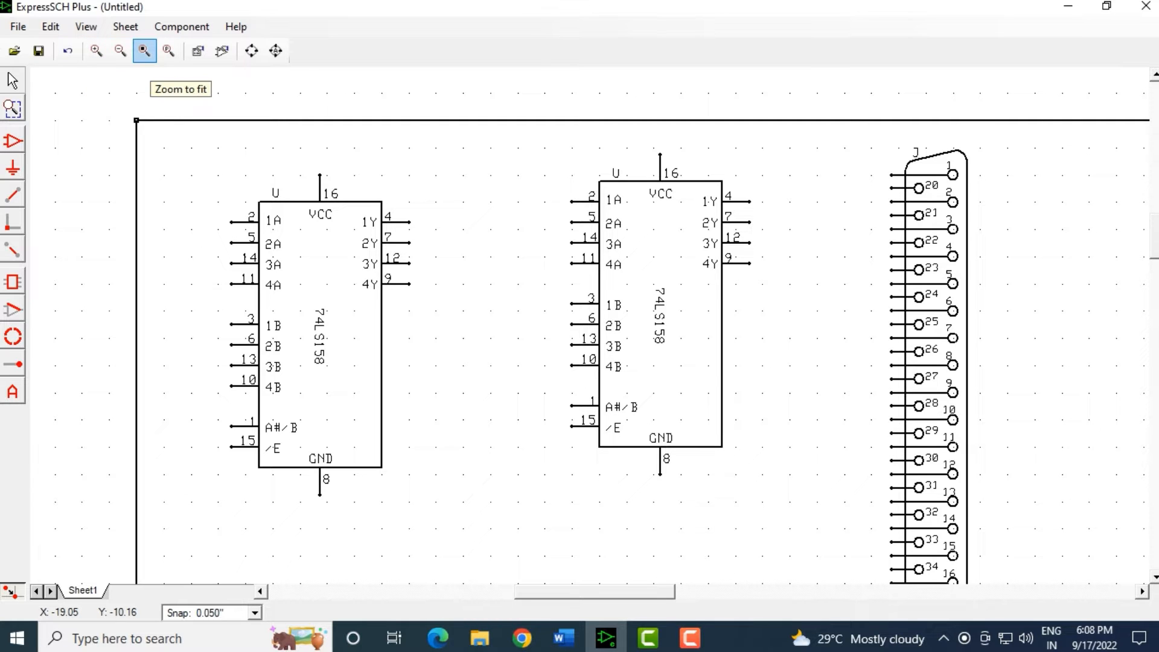
# Fit the sheet to the window, return to the chip close-up, then fit again showing the title block.
pyautogui.click(144, 51)
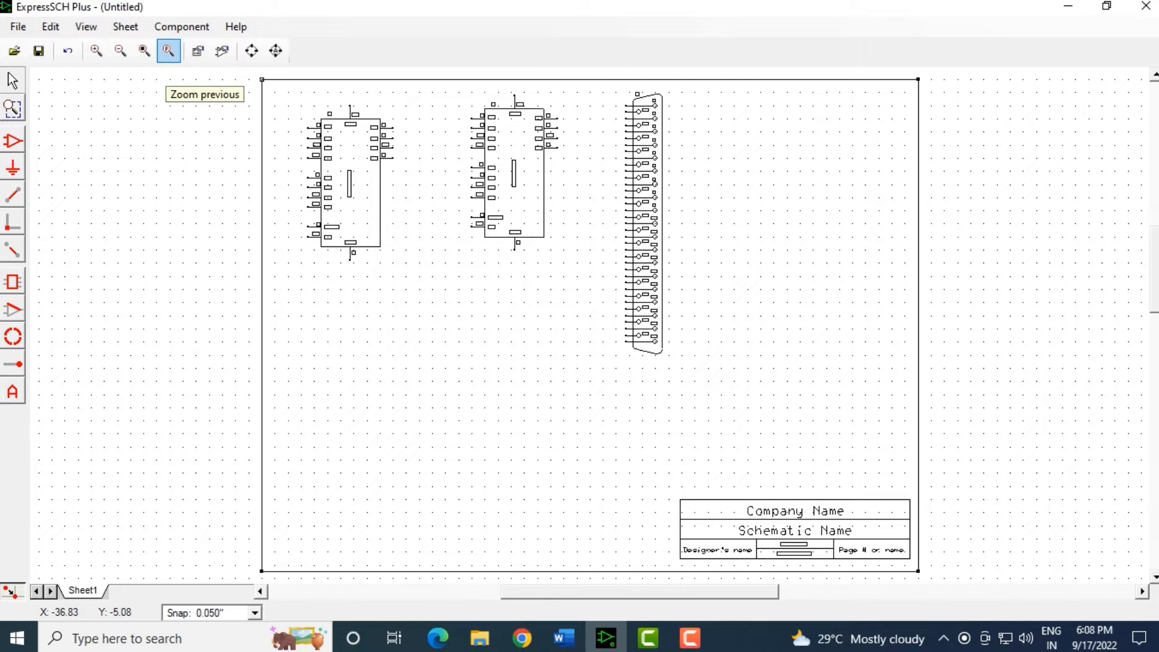
pyautogui.click(169, 51)
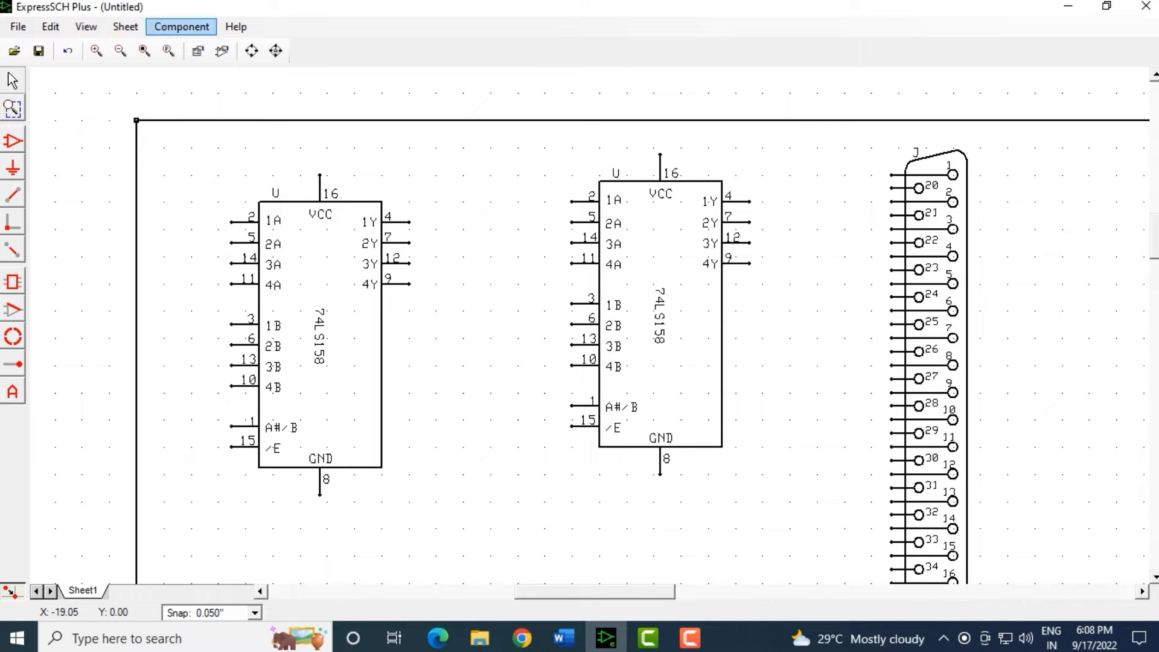
pyautogui.click(145, 51)
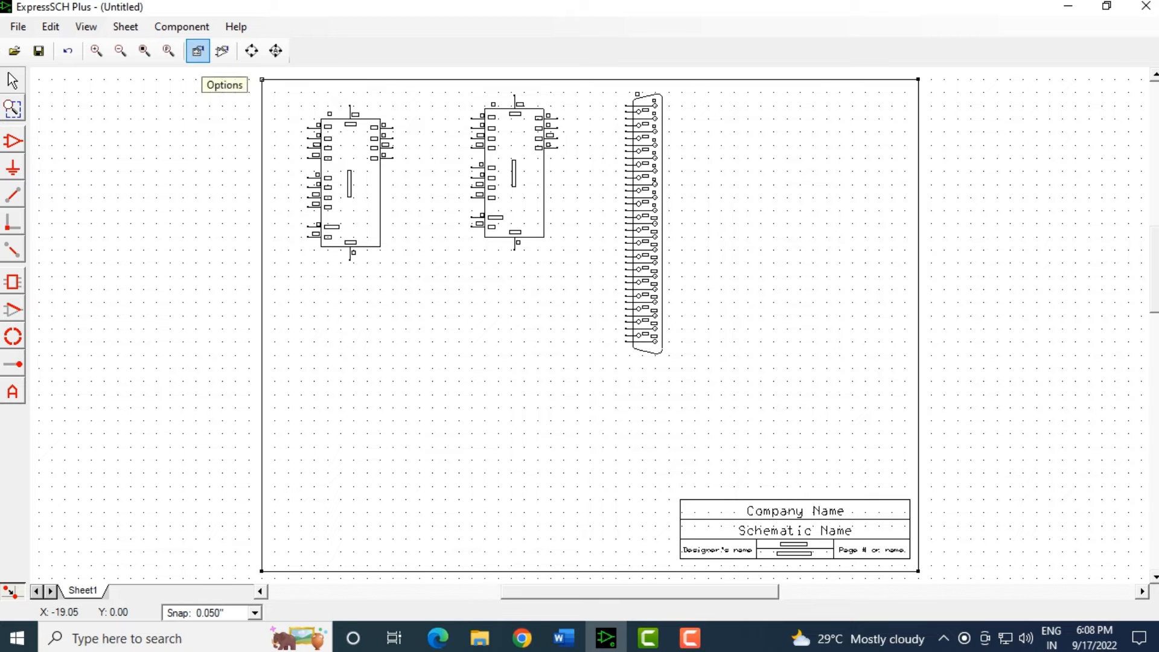
pyautogui.click(198, 51)
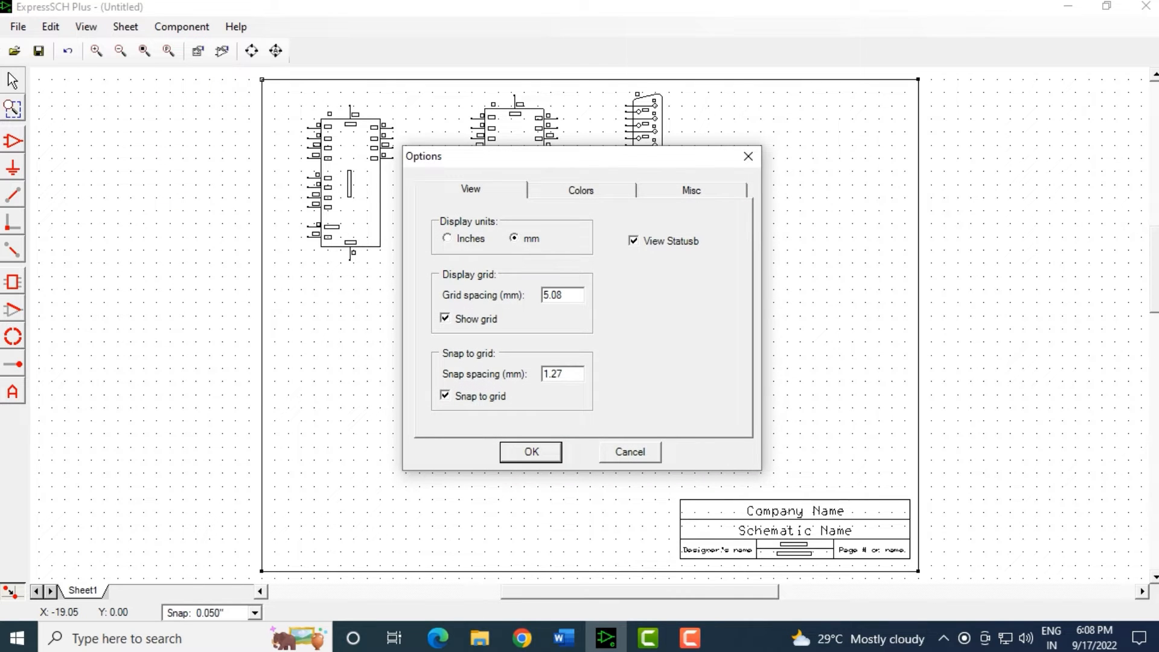
pyautogui.click(749, 155)
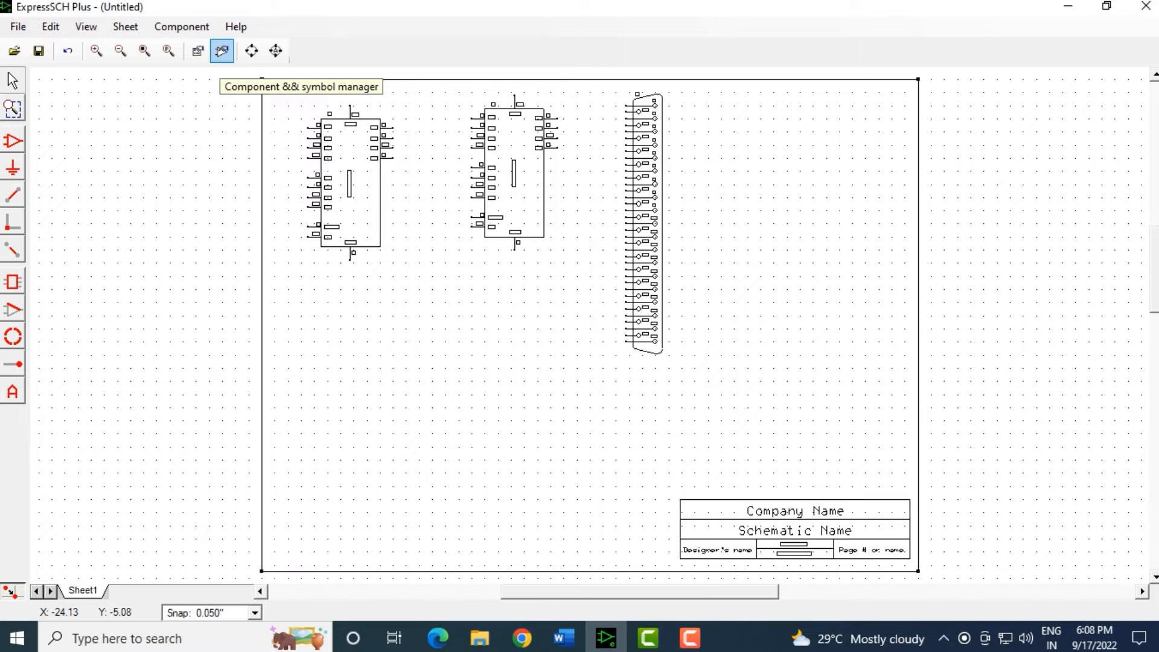
pyautogui.click(222, 50)
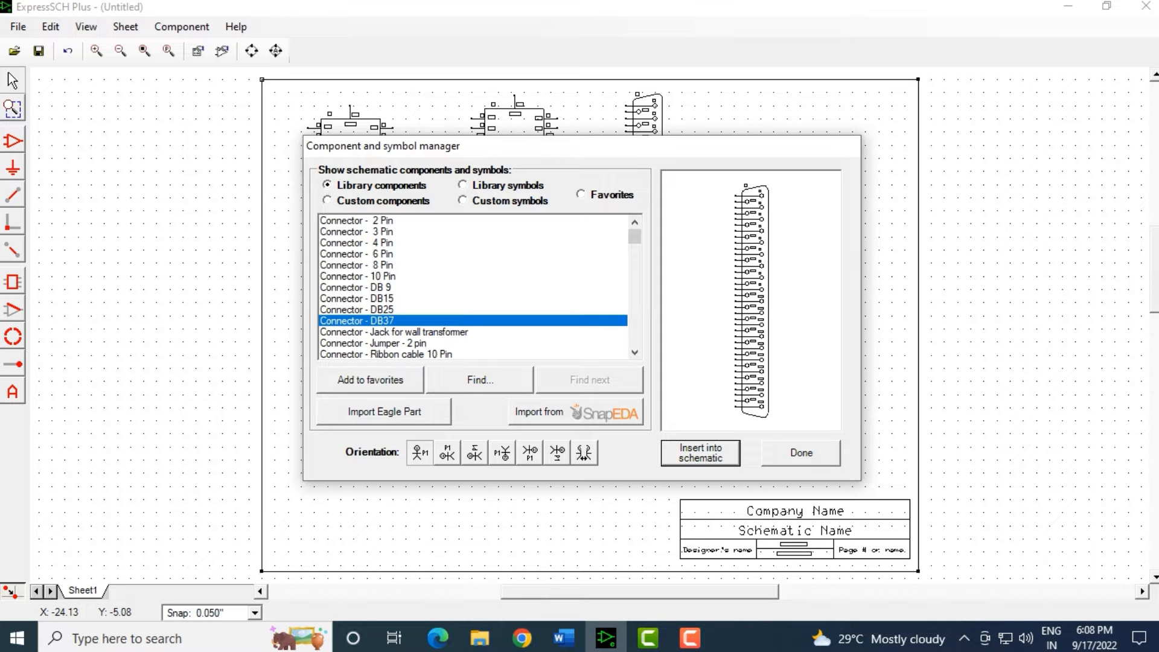
pyautogui.click(802, 452)
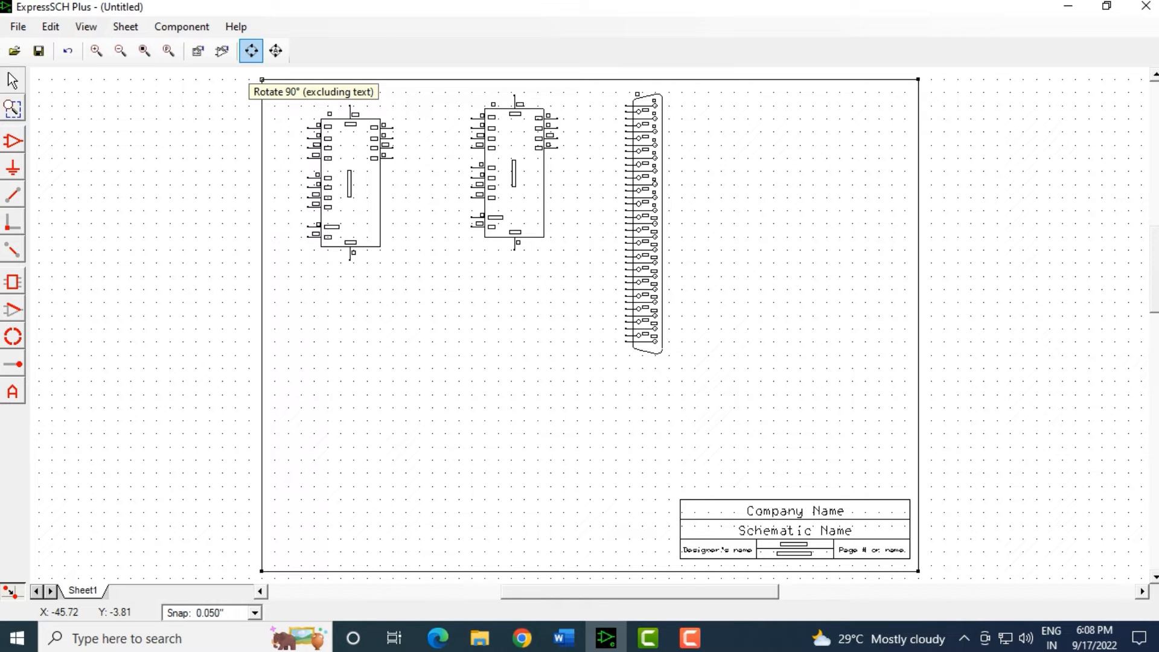
# Marquee-select the left 74LS158 chip.
pyautogui.moveTo(306, 96); pyautogui.dragTo(427, 285)
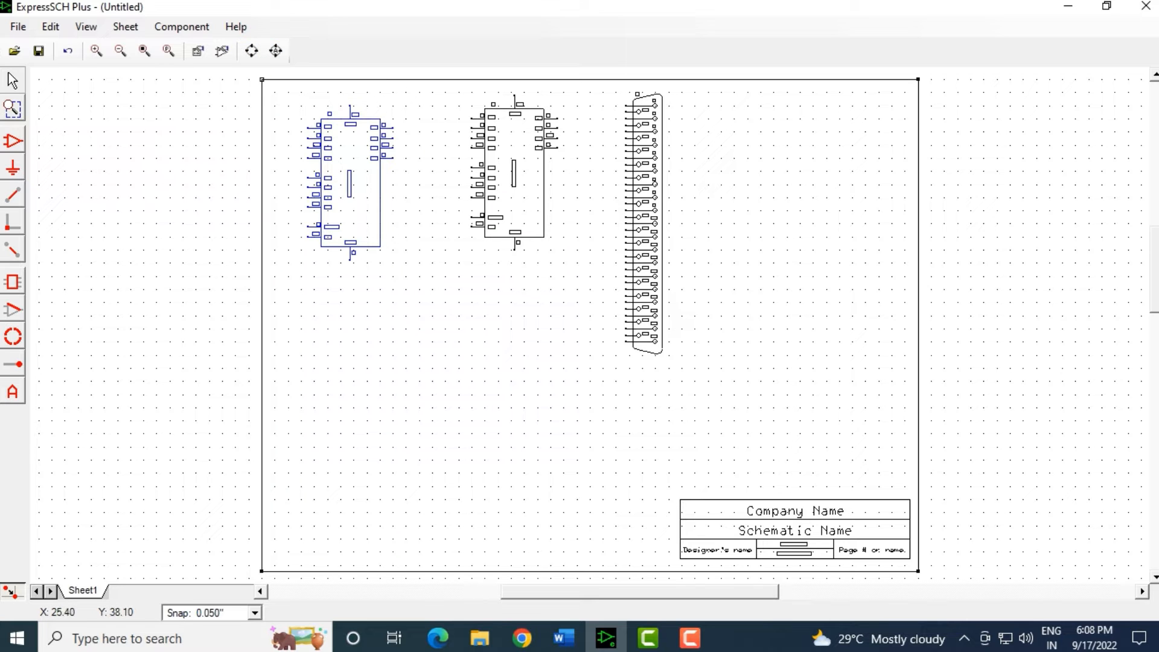
pyautogui.click(276, 170)
pyautogui.scroll(2, 276, 171)
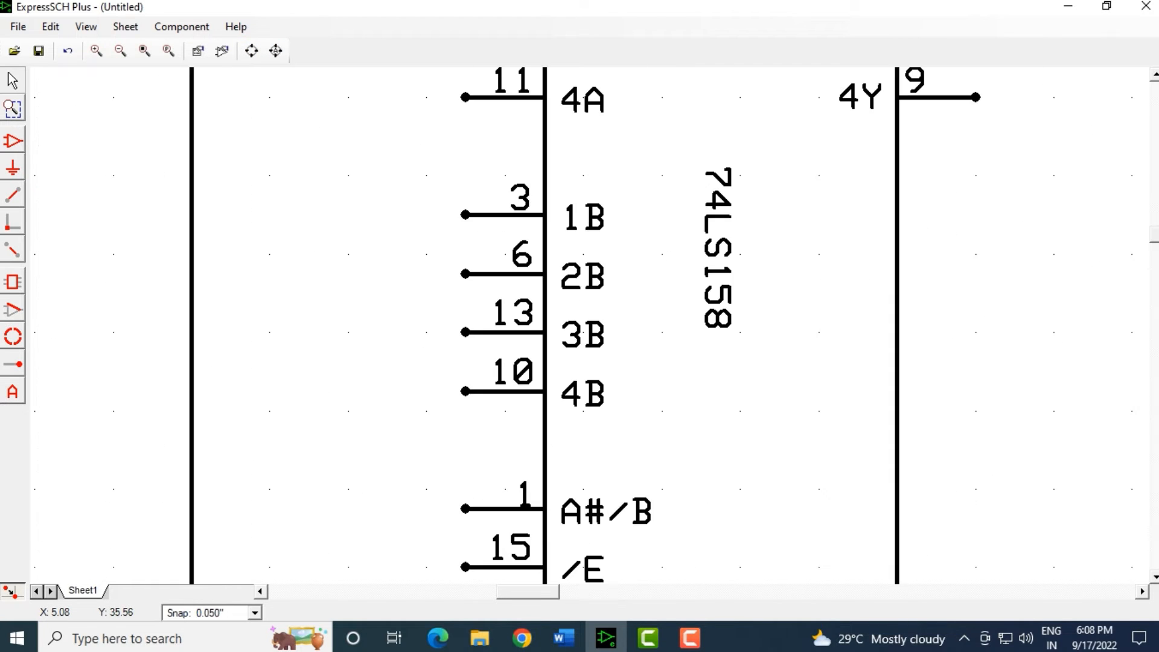
pyautogui.scroll(-1, 276, 171)
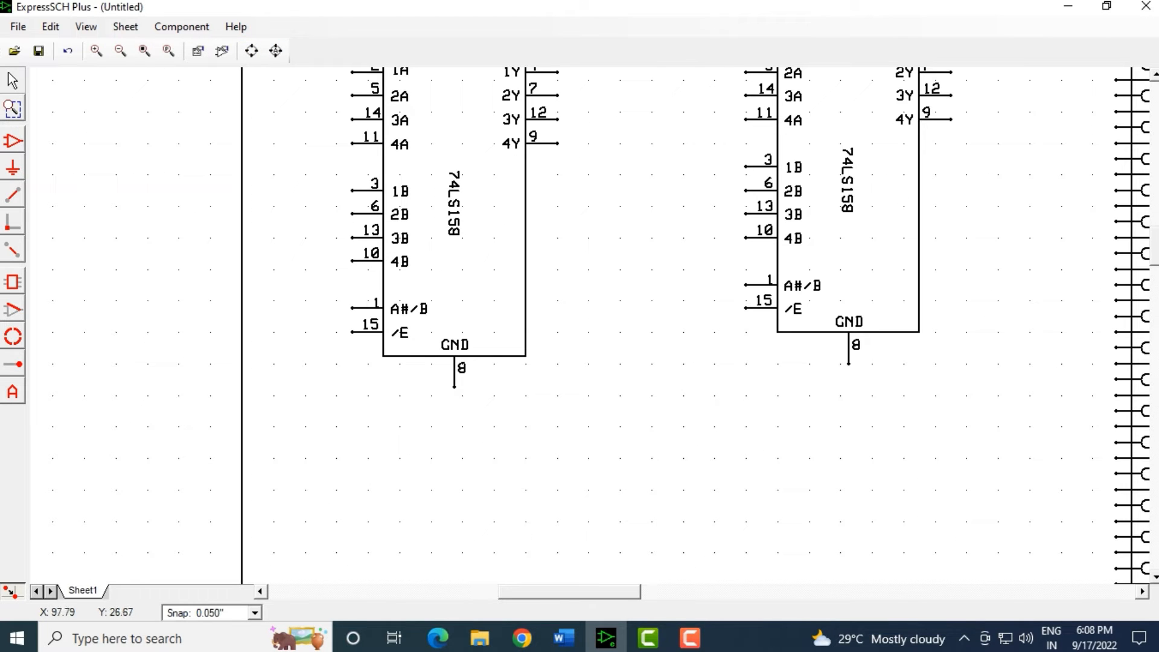
pyautogui.scroll(5, 694, 326)
pyautogui.scroll(-4, 694, 326)
pyautogui.scroll(1, 695, 326)
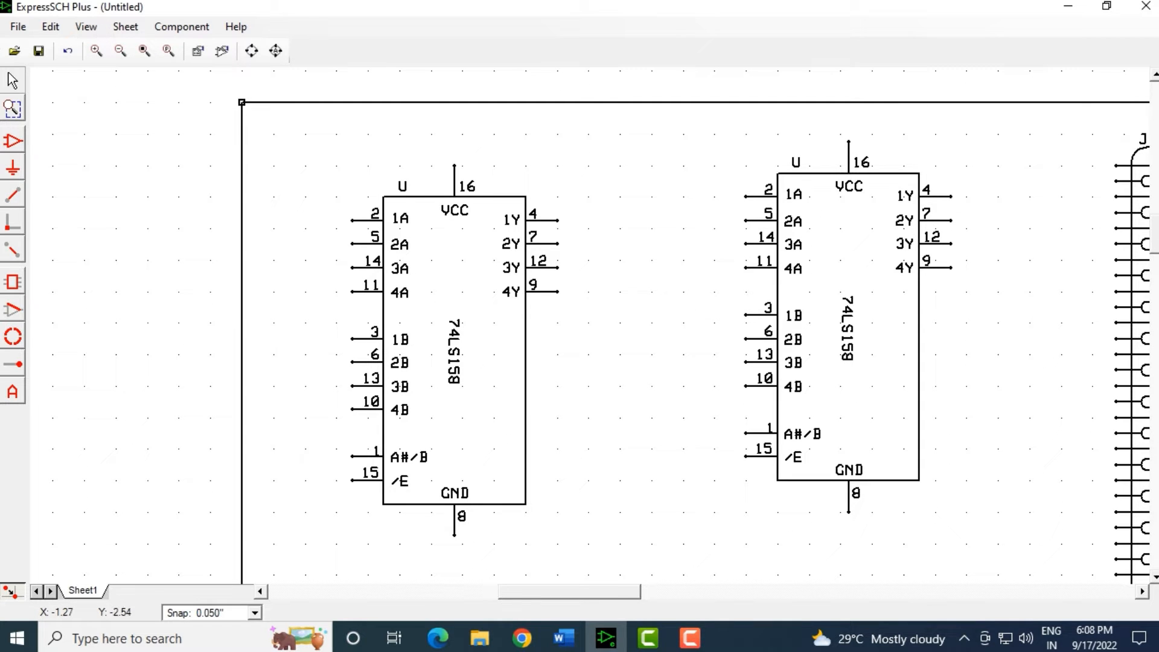
pyautogui.moveTo(332, 114); pyautogui.dragTo(586, 574)
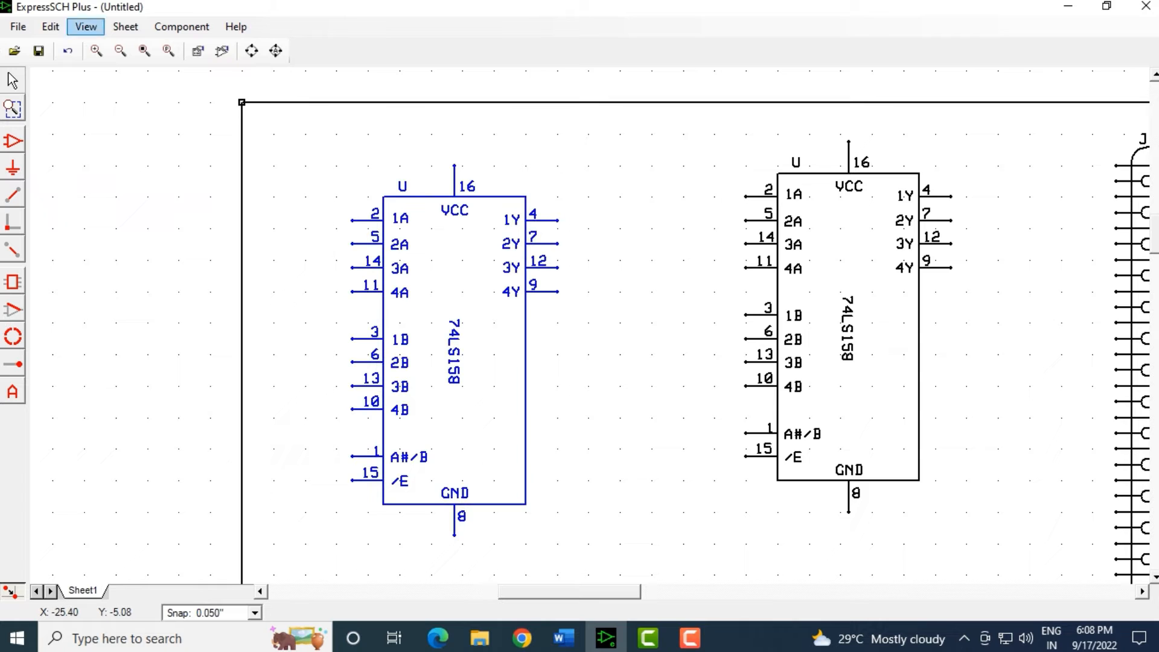
# Rotate the 74LS158 horizontal with its pin labels turned, using Rotate 90° including text.
pyautogui.click(252, 51)
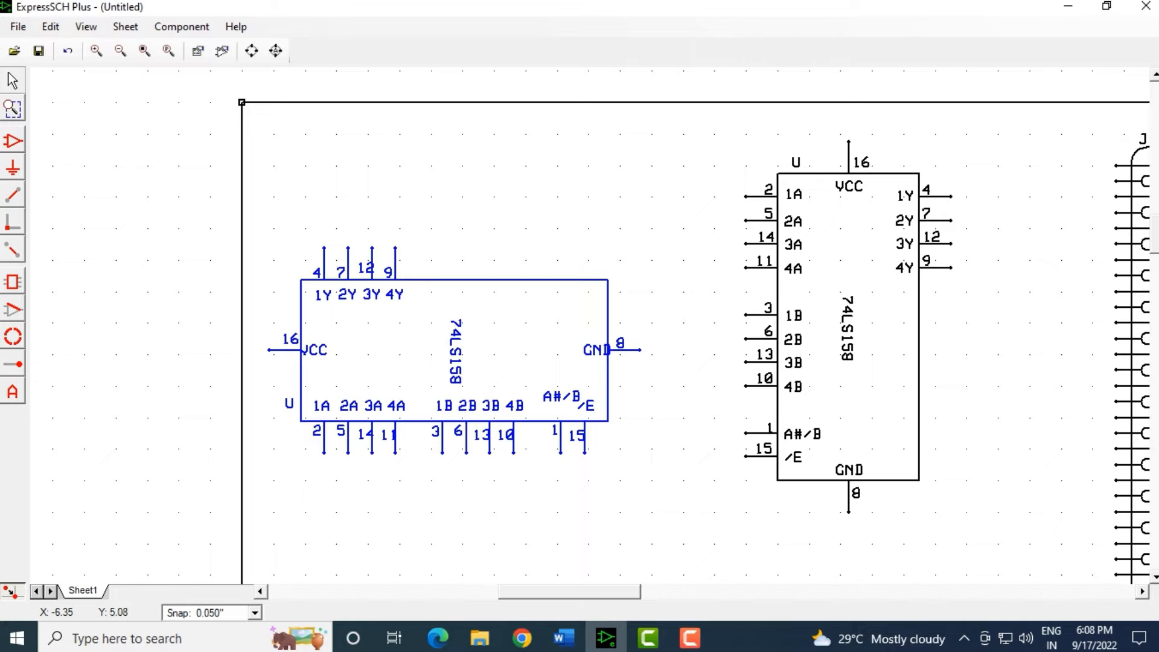
pyautogui.click(251, 51)
pyautogui.click(252, 51)
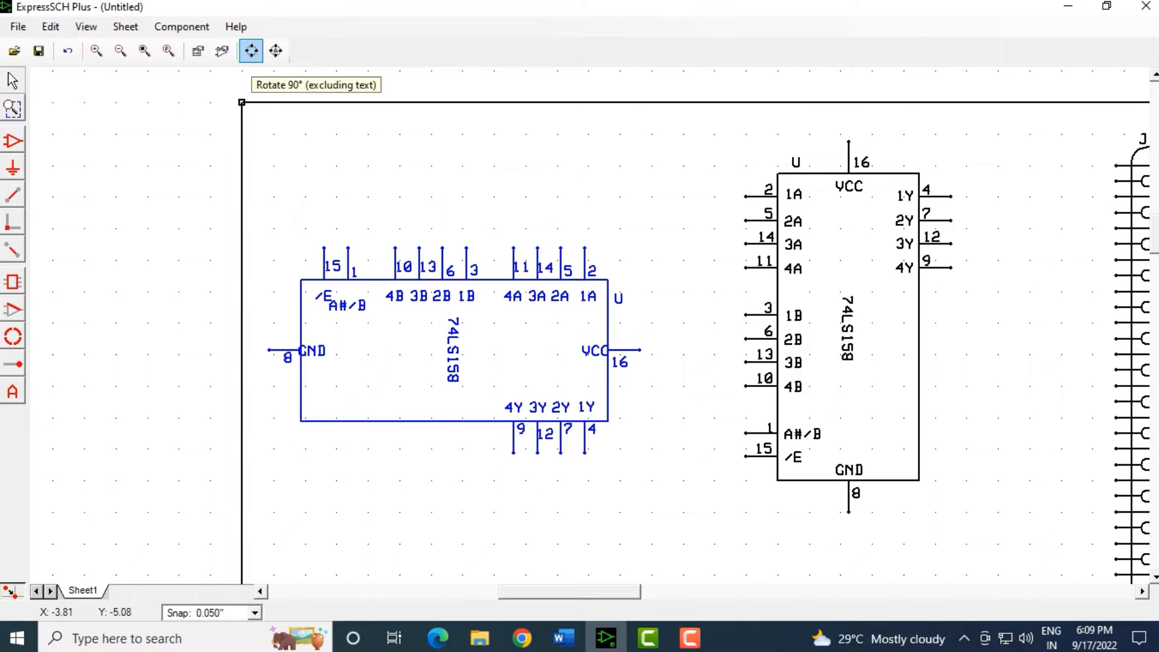
pyautogui.click(252, 51)
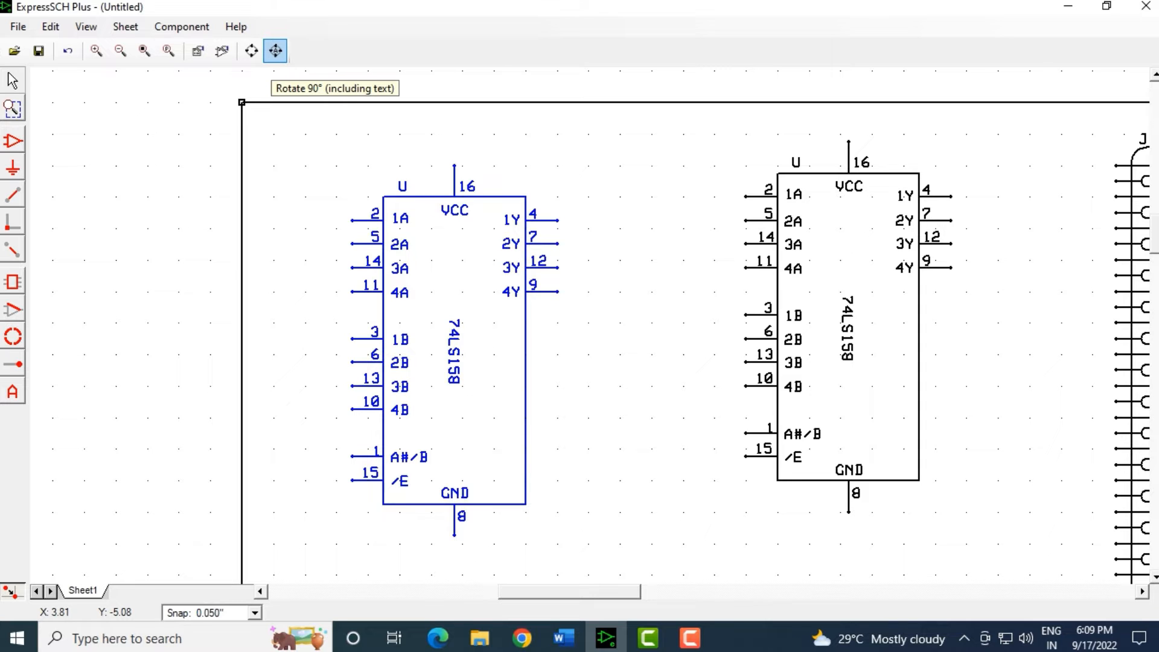
pyautogui.click(276, 50)
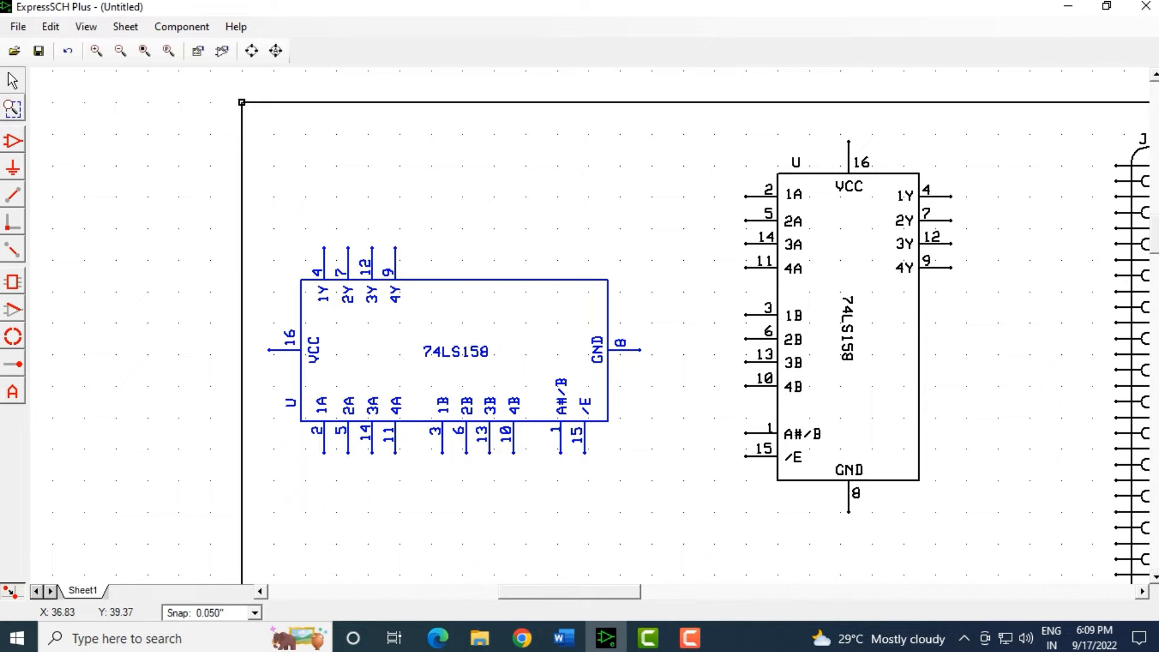
pyautogui.click(179, 196)
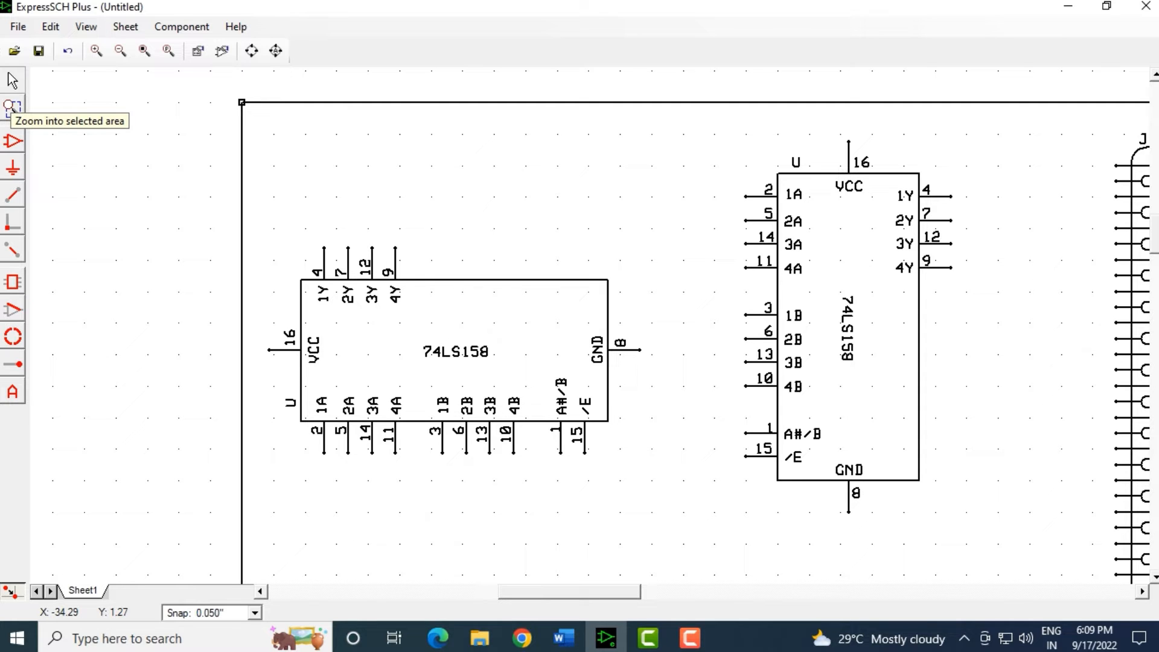
# Zoom into the horizontal 74LS158 to check its pin labels, then zoom to fit the sheet.
pyautogui.click(12, 108)
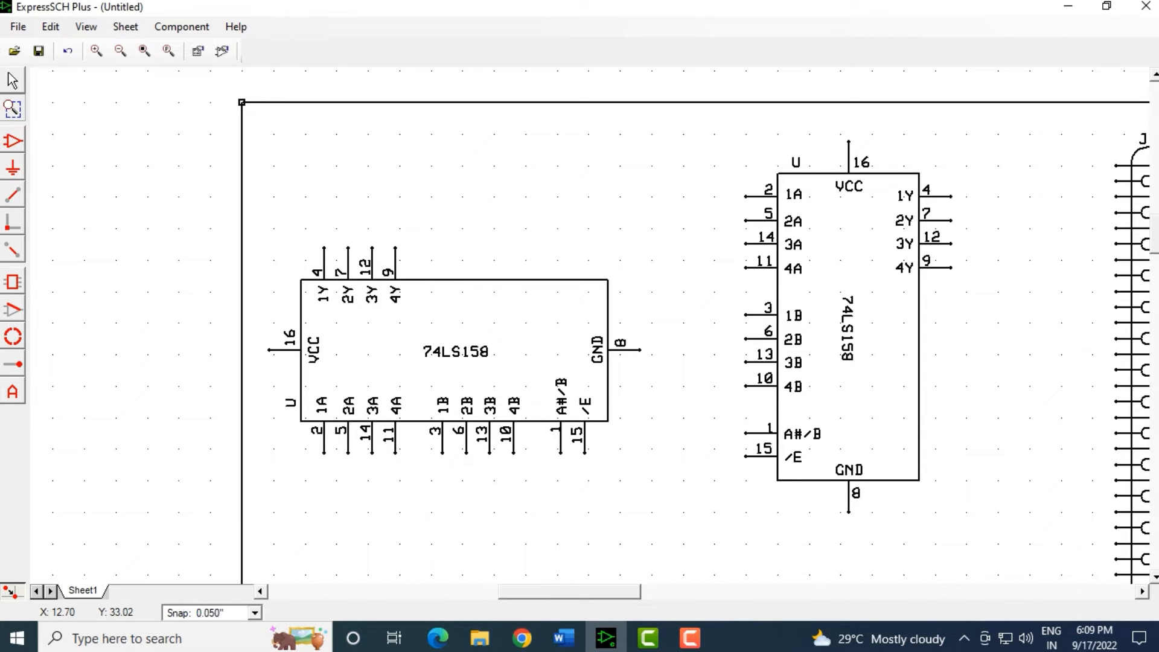
pyautogui.moveTo(285, 237); pyautogui.dragTo(628, 471)
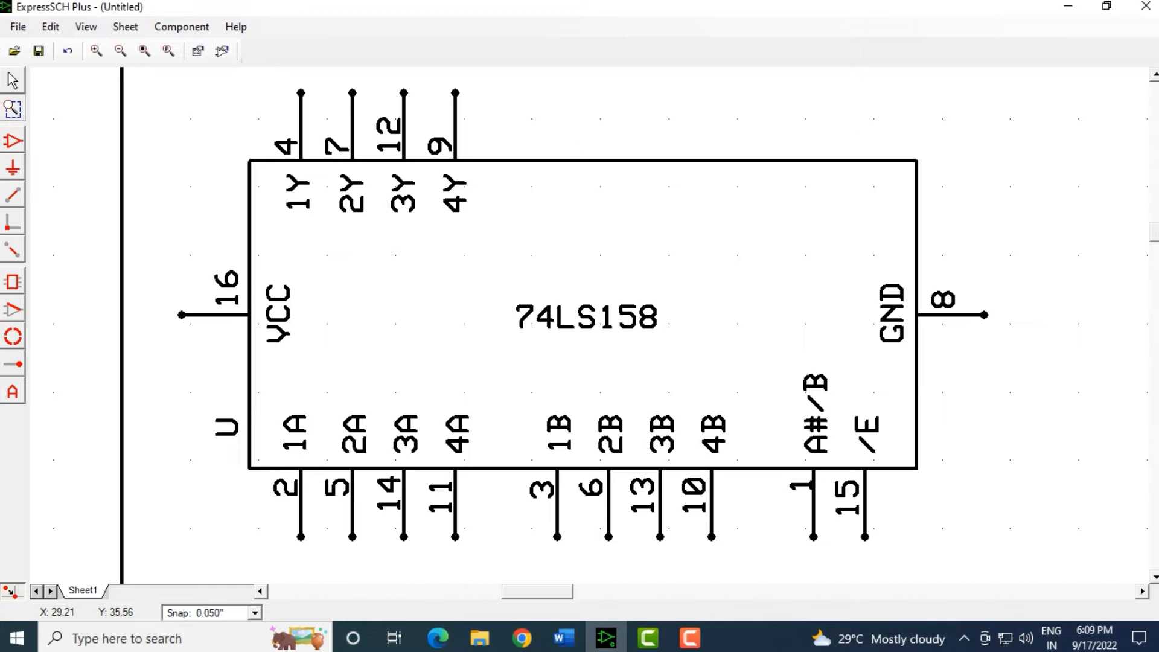
pyautogui.click(12, 81)
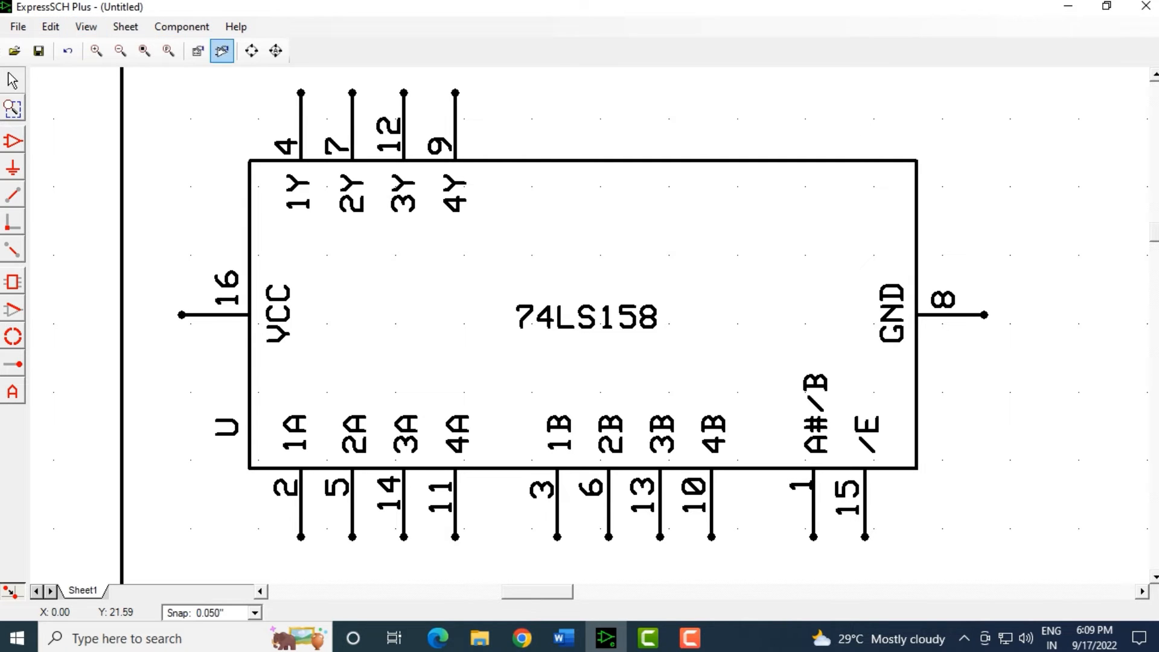
pyautogui.click(144, 51)
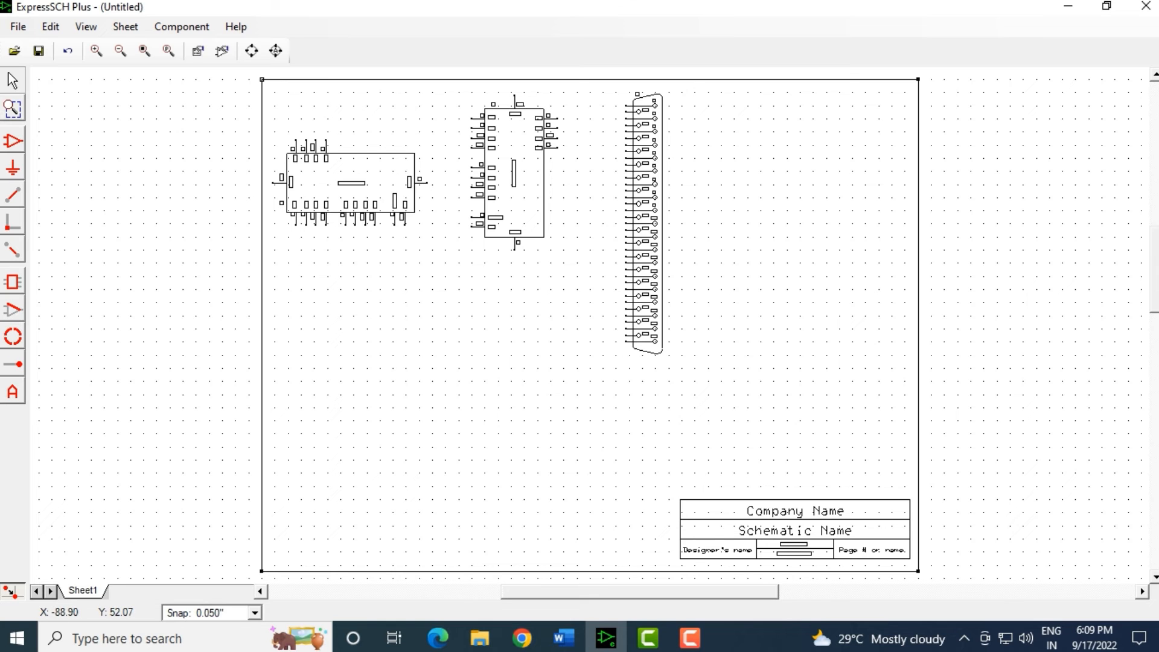
# Choose IC - Microchip - PIC16C554 from the component list and place it on the sheet.
pyautogui.click(12, 141)
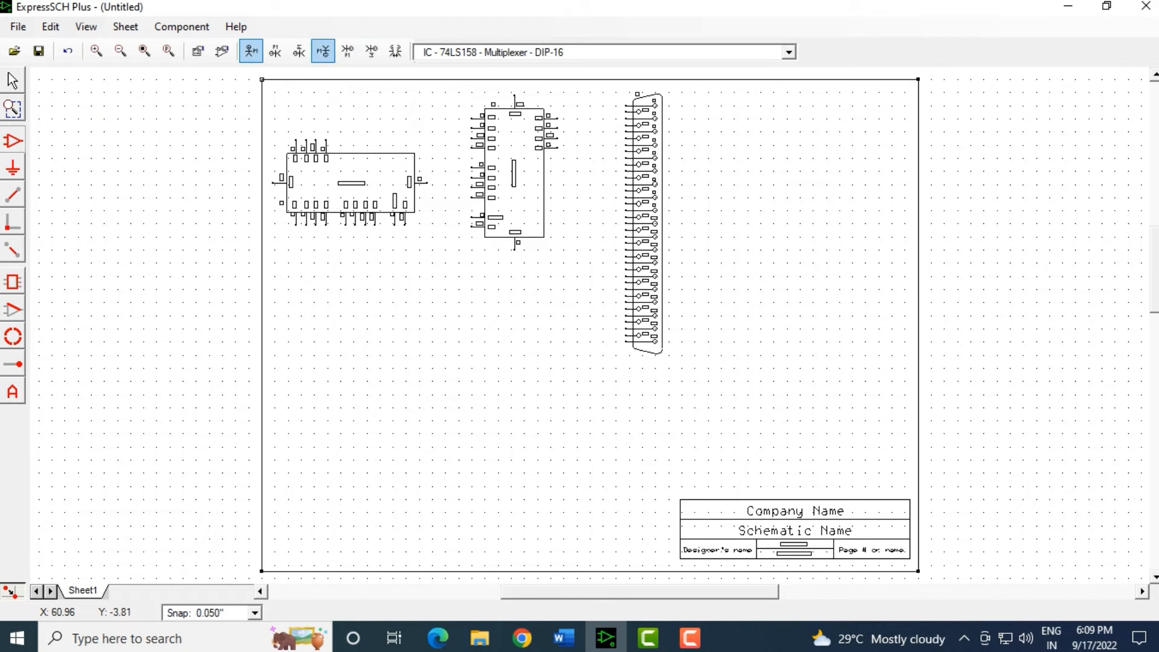
pyautogui.click(789, 53)
pyautogui.scroll(-7, 598, 157)
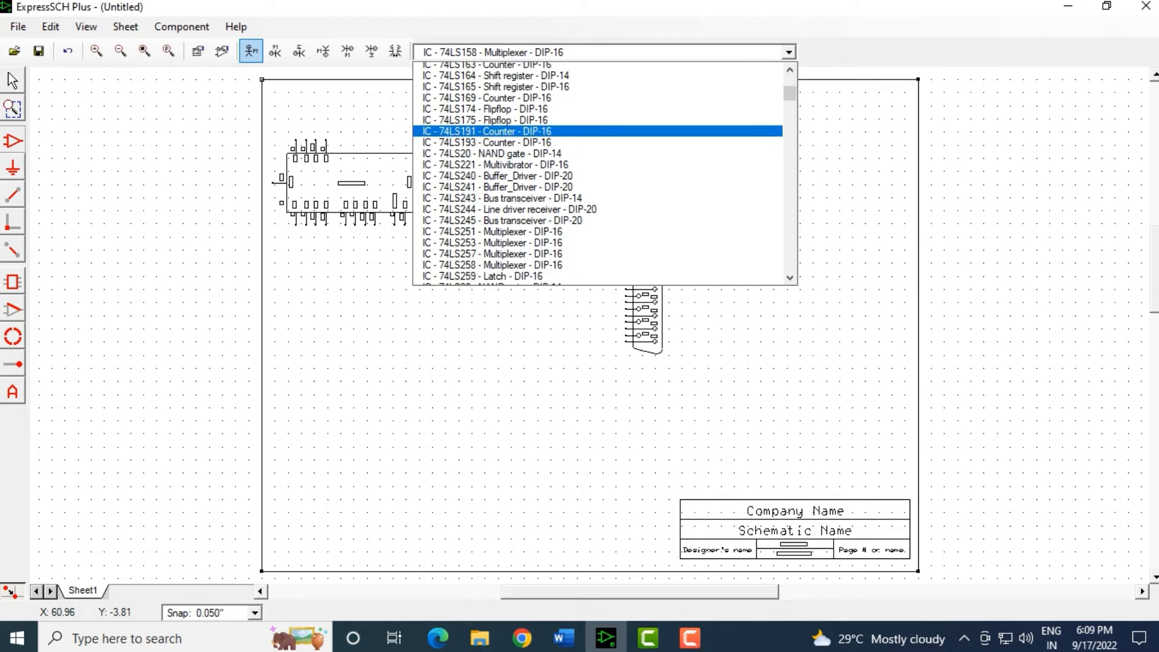
pyautogui.click(691, 638)
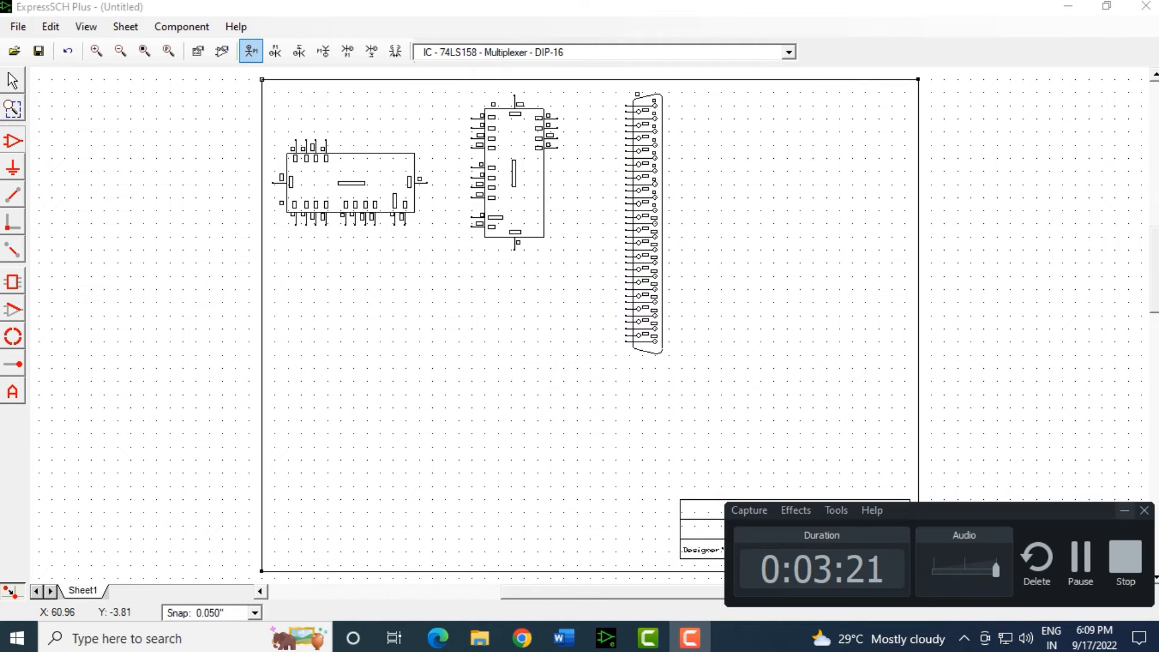
pyautogui.click(1125, 510)
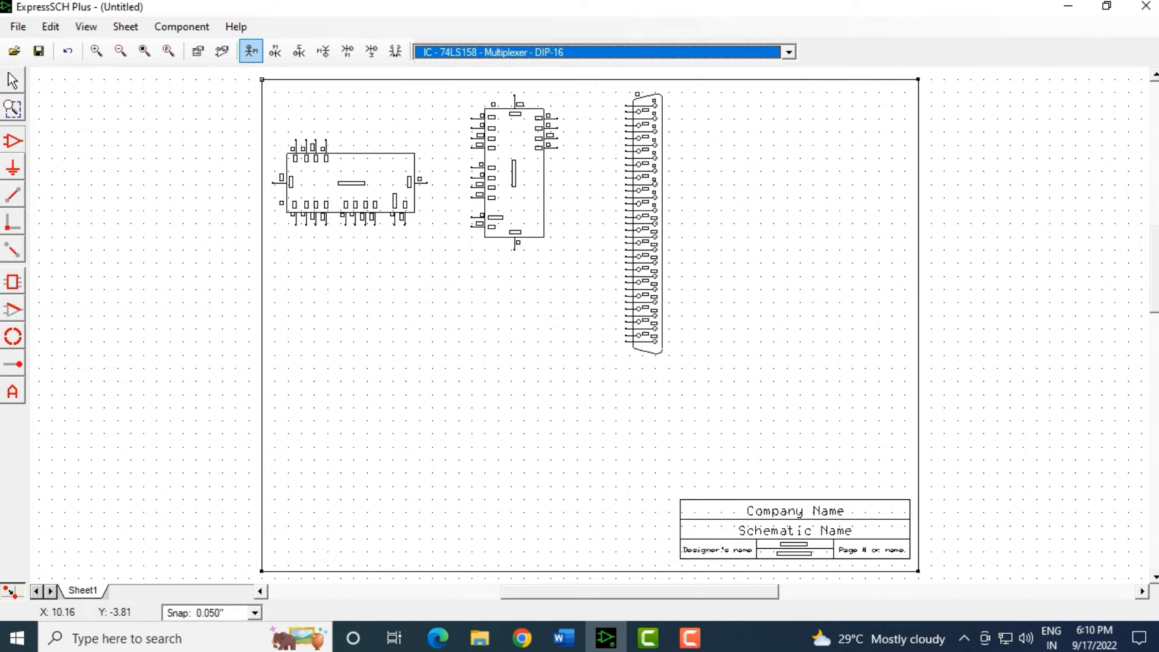
pyautogui.click(788, 52)
pyautogui.scroll(-15, 598, 175)
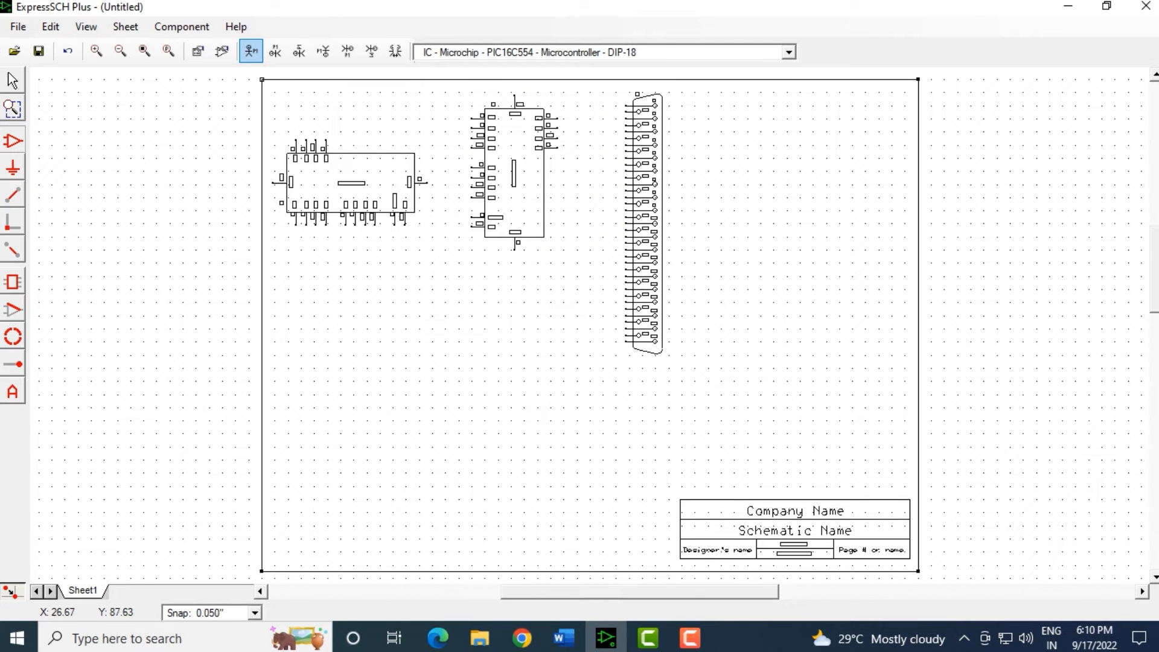
pyautogui.click(330, 306)
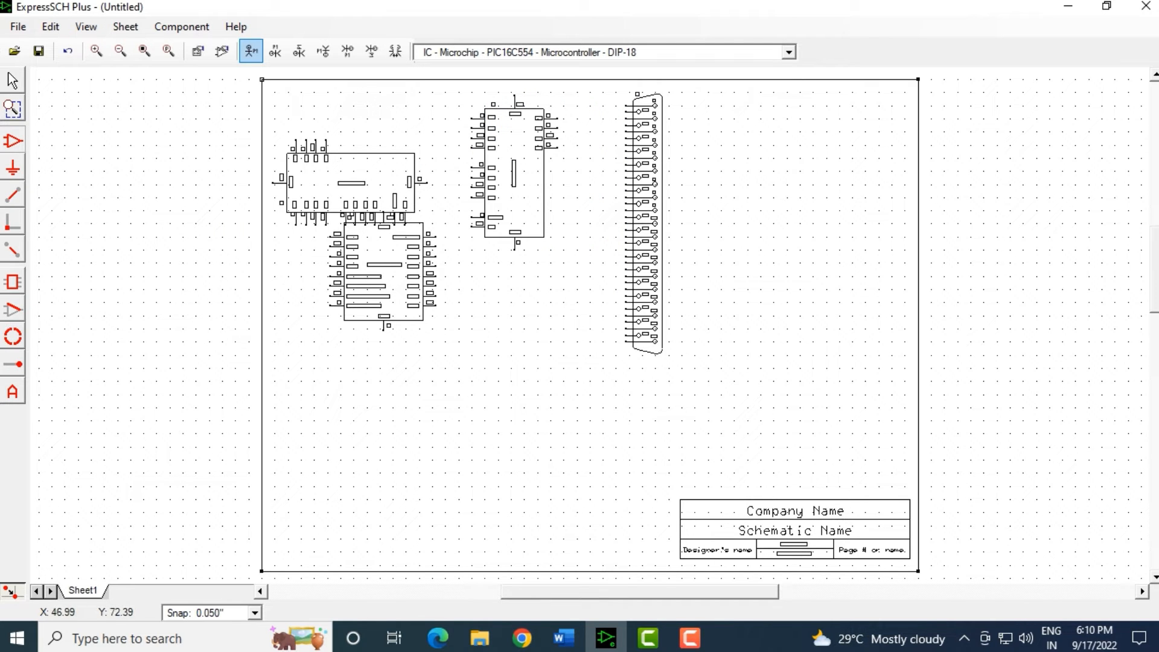
pyautogui.click(12, 80)
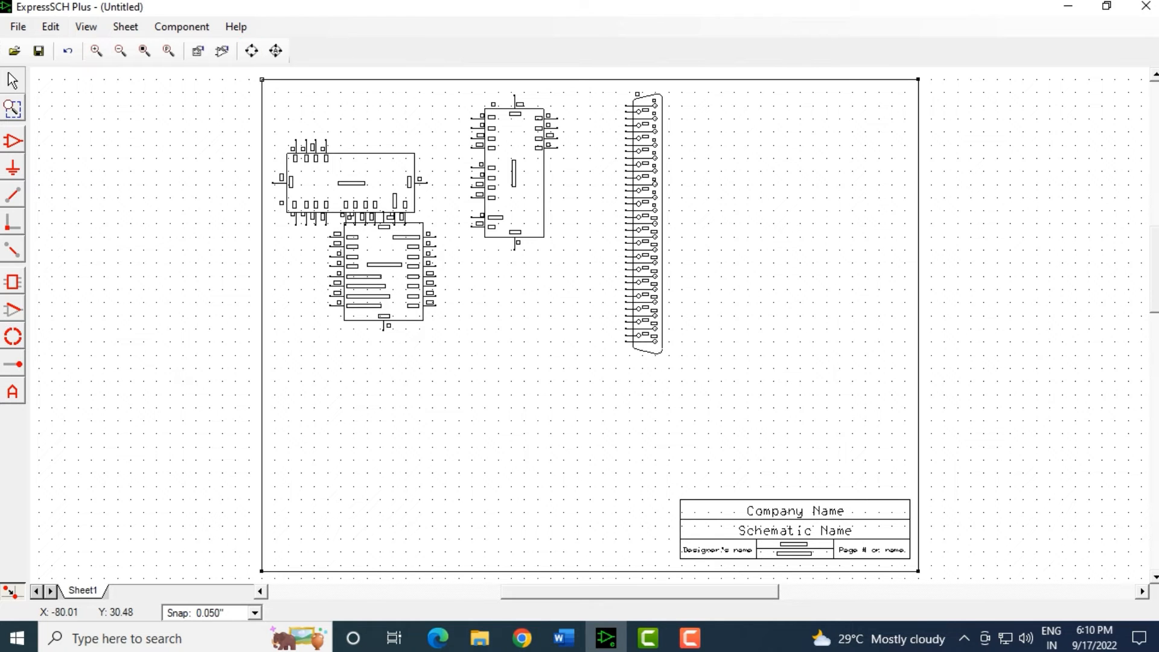
# Select the PIC16C554 and drag it lower toward the sheet centre.
pyautogui.moveTo(283, 240); pyautogui.dragTo(414, 293)
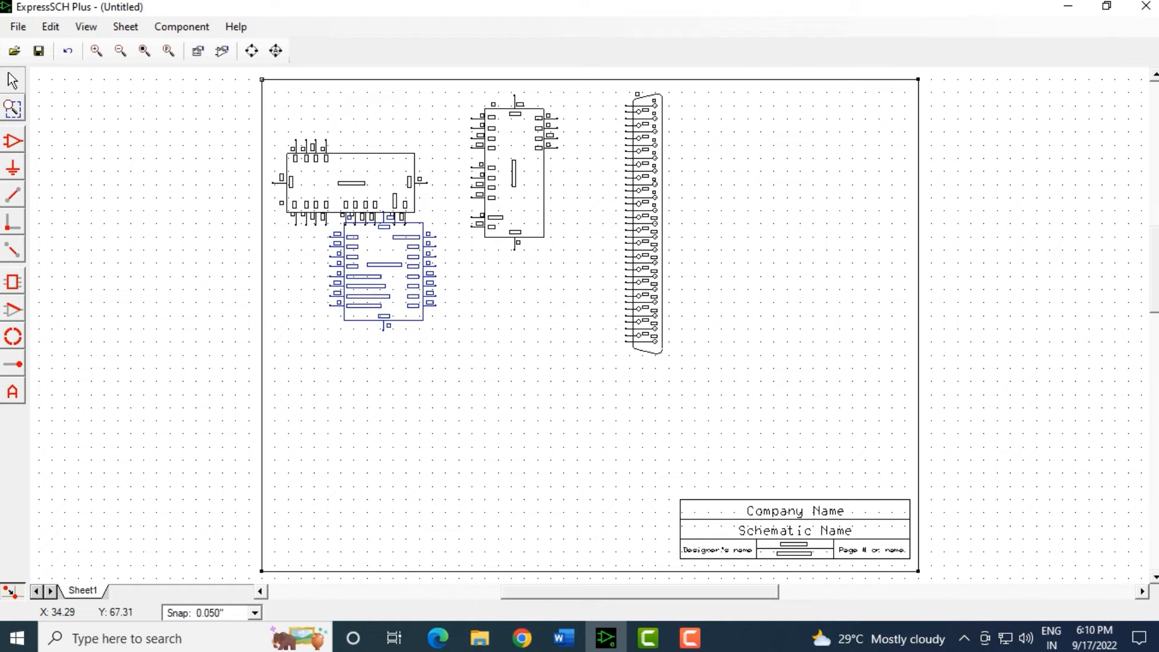
pyautogui.click(284, 260)
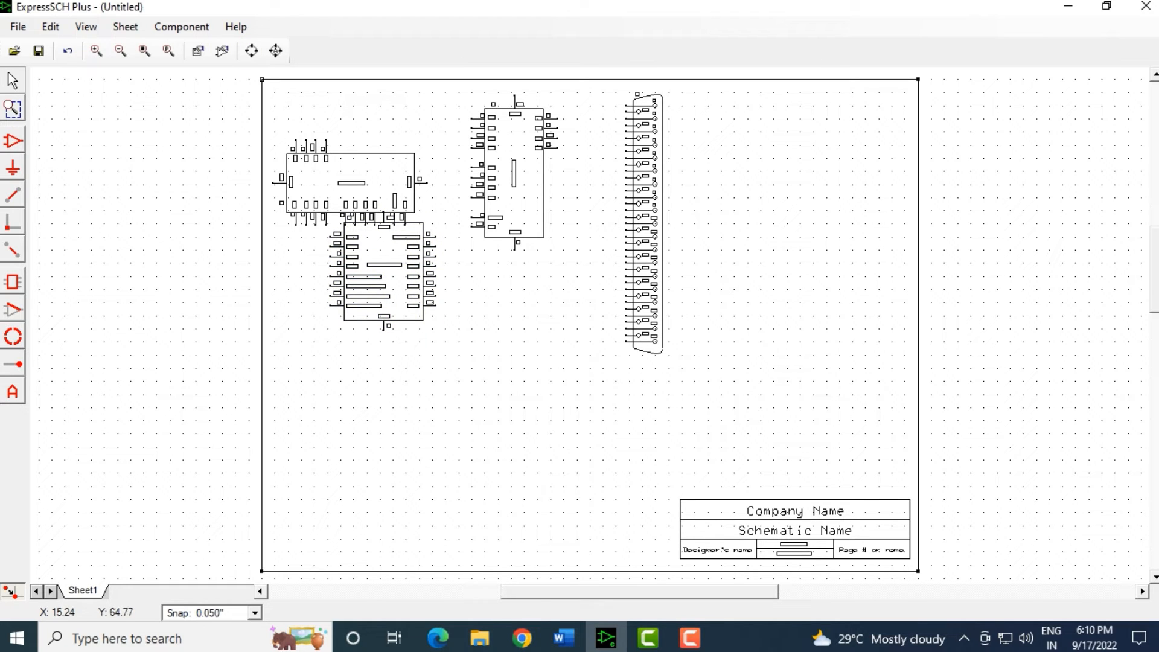
pyautogui.moveTo(300, 244); pyautogui.dragTo(486, 326)
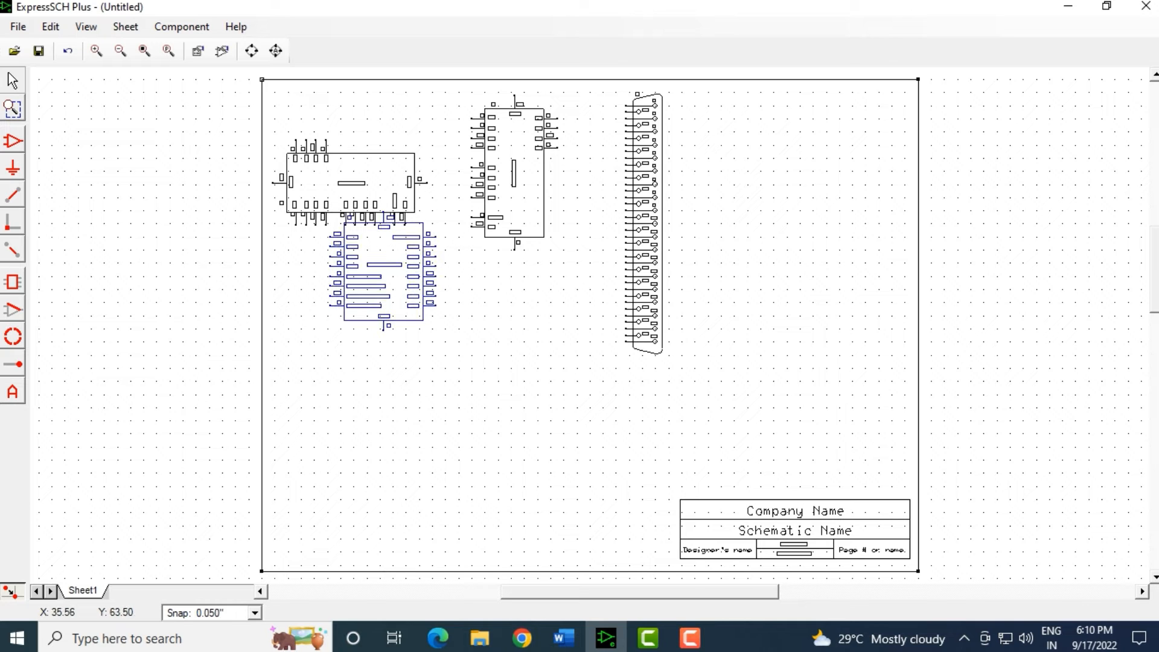
pyautogui.moveTo(384, 272); pyautogui.dragTo(545, 403)
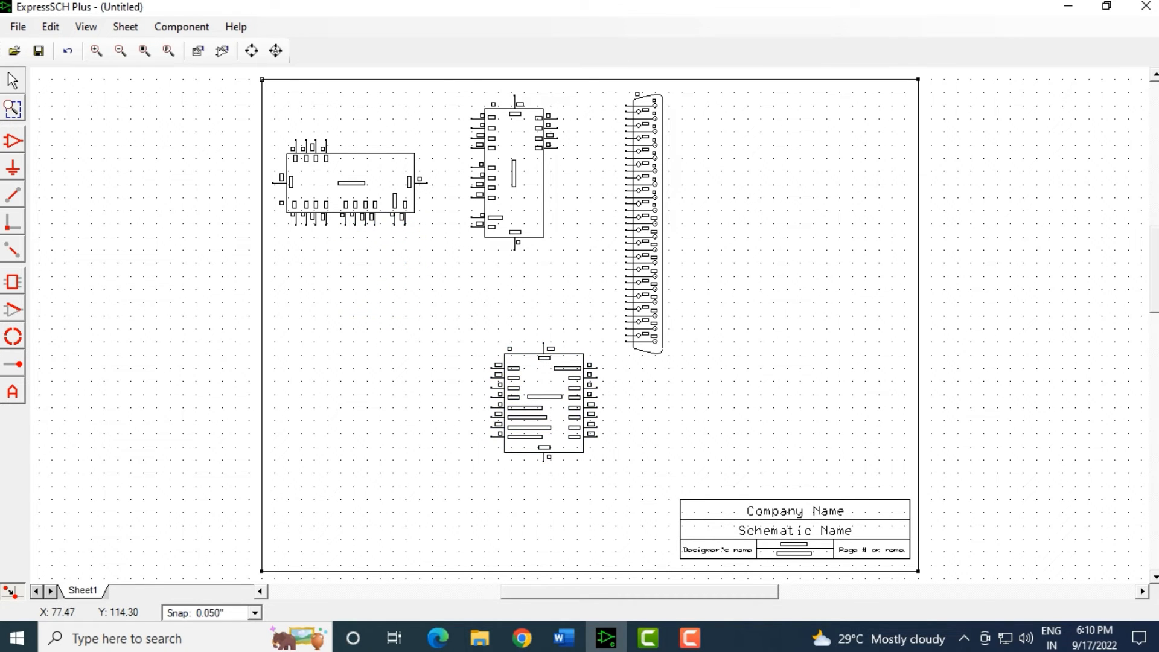
# Zoom and pan over the PIC16C554 to read its pins, including VDD on pin 14.
pyautogui.scroll(2, 462, 373)
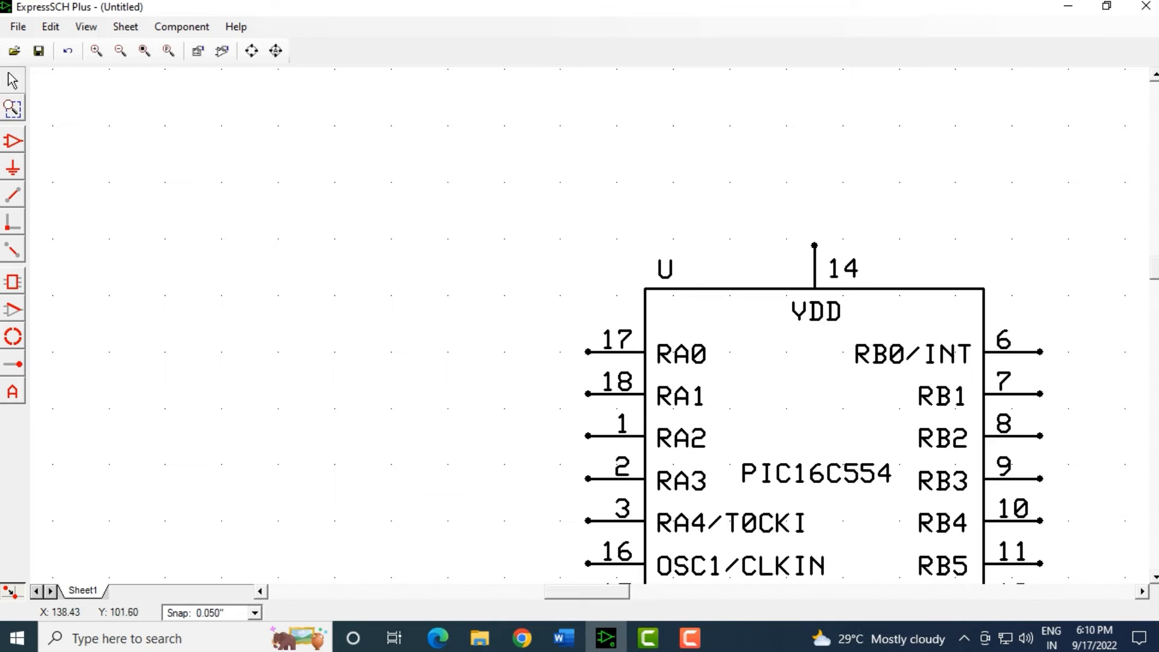
pyautogui.scroll(-3, 814, 330)
pyautogui.scroll(2, 814, 329)
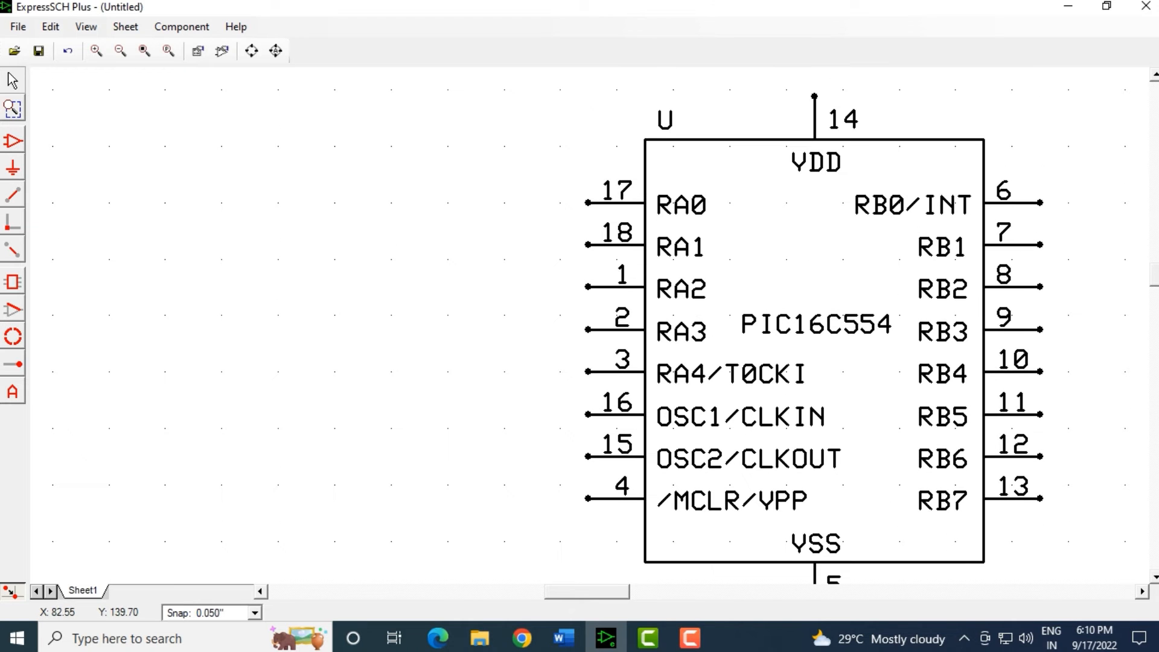
pyautogui.moveTo(576, 592); pyautogui.dragTo(602, 592)
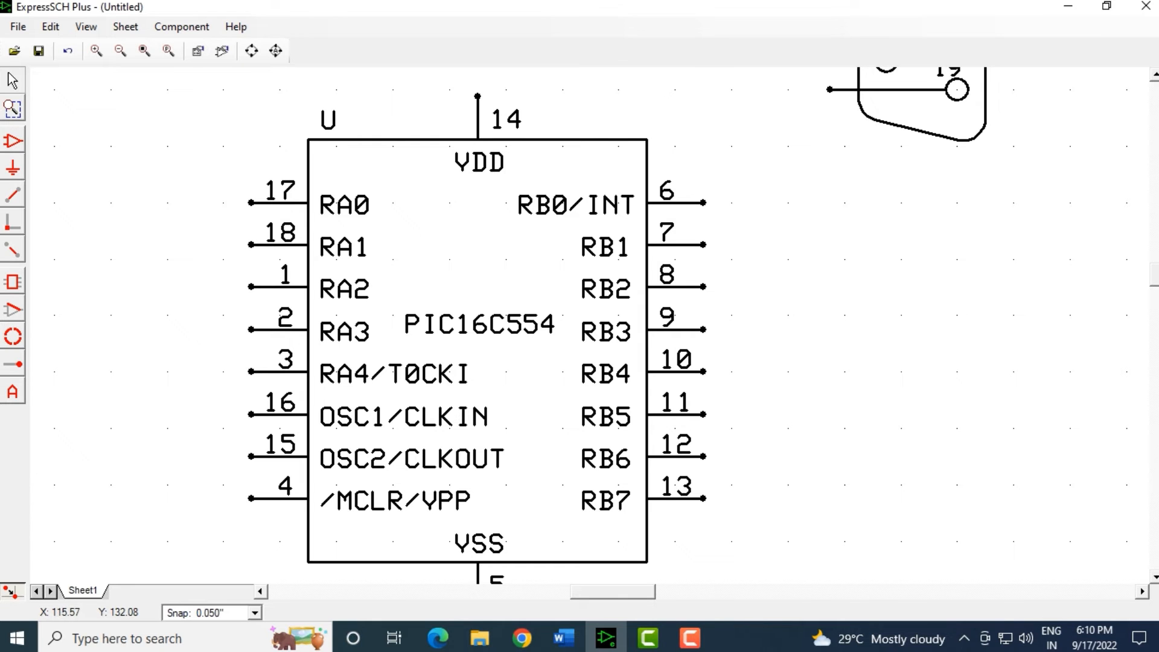
pyautogui.scroll(-2, 937, 315)
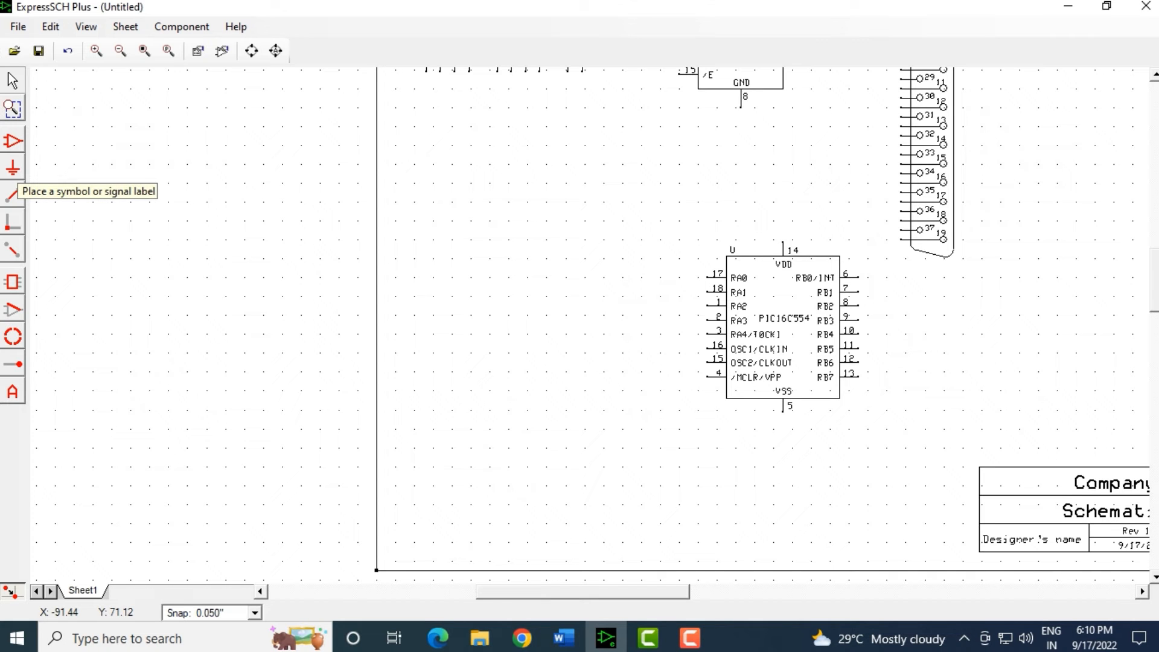
# Dismiss the choose-a-symbol warning and select 'Power - Voltage supply +12v' from the symbol list.
pyautogui.click(13, 168)
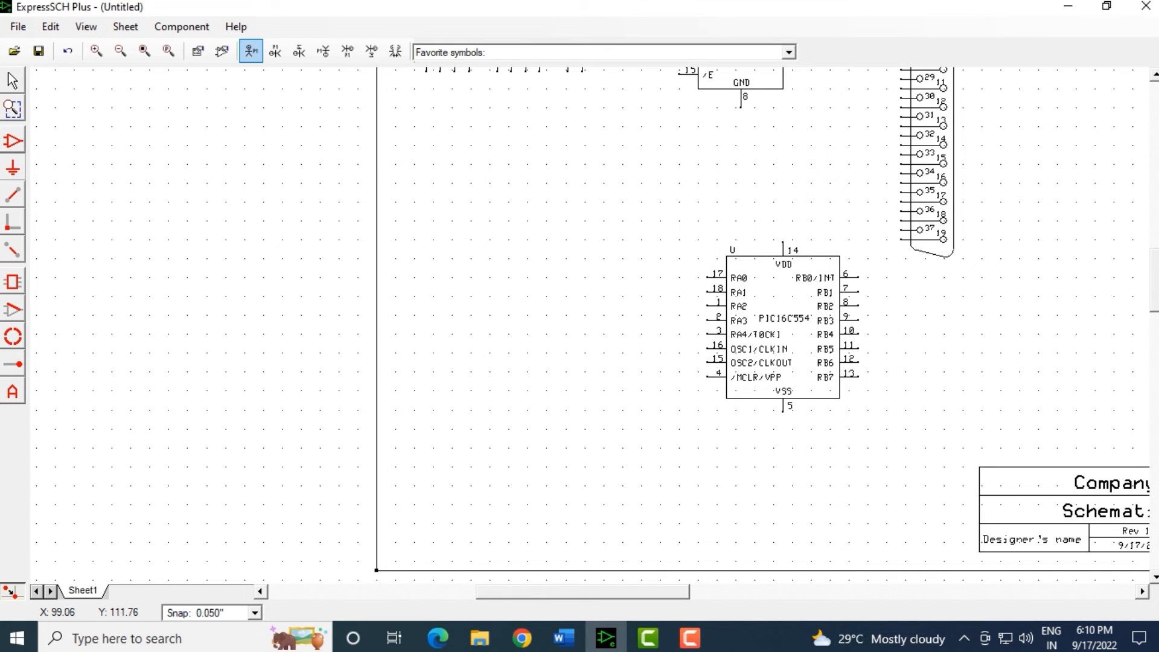
pyautogui.scroll(4, 745, 277)
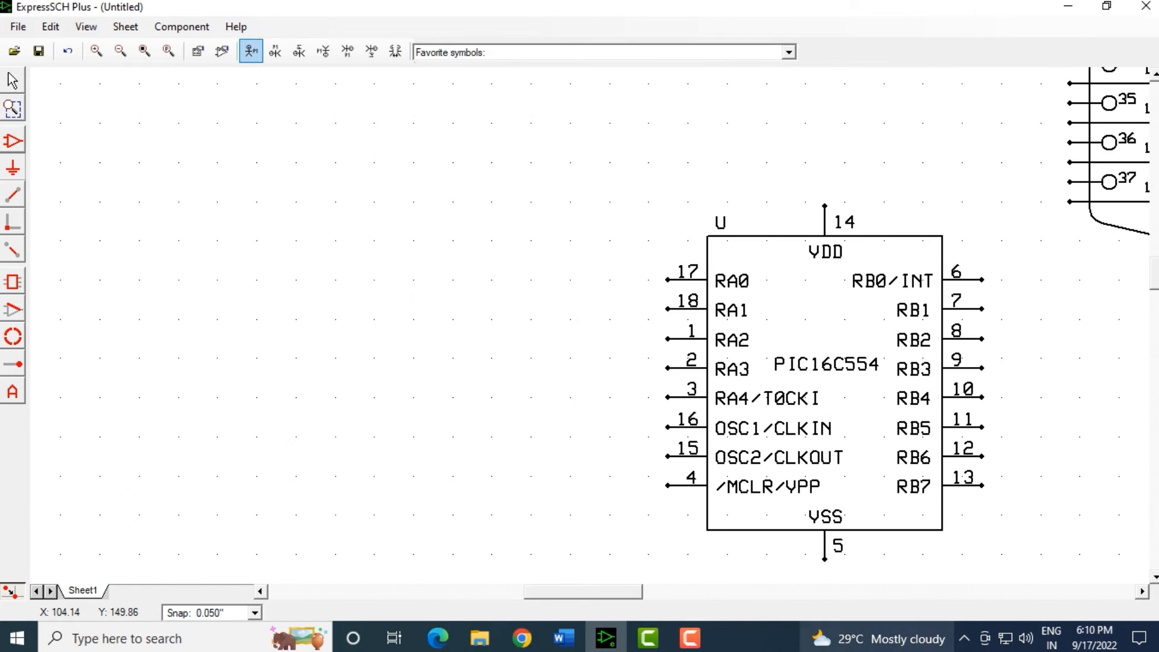
pyautogui.click(735, 277)
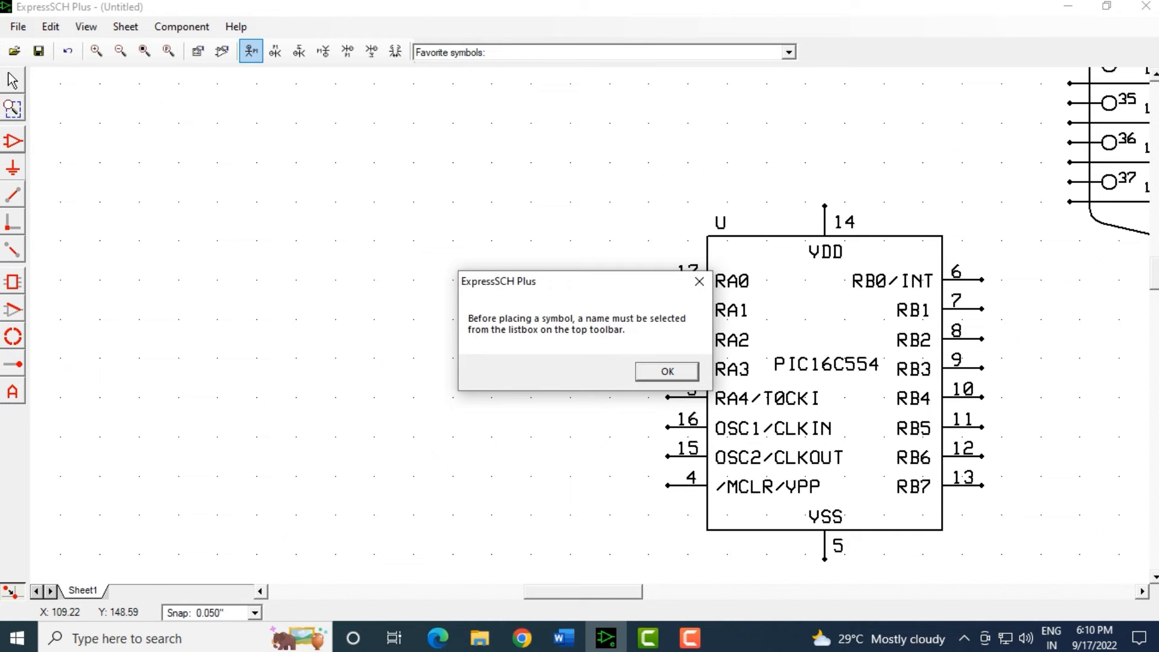
pyautogui.click(667, 371)
pyautogui.click(788, 52)
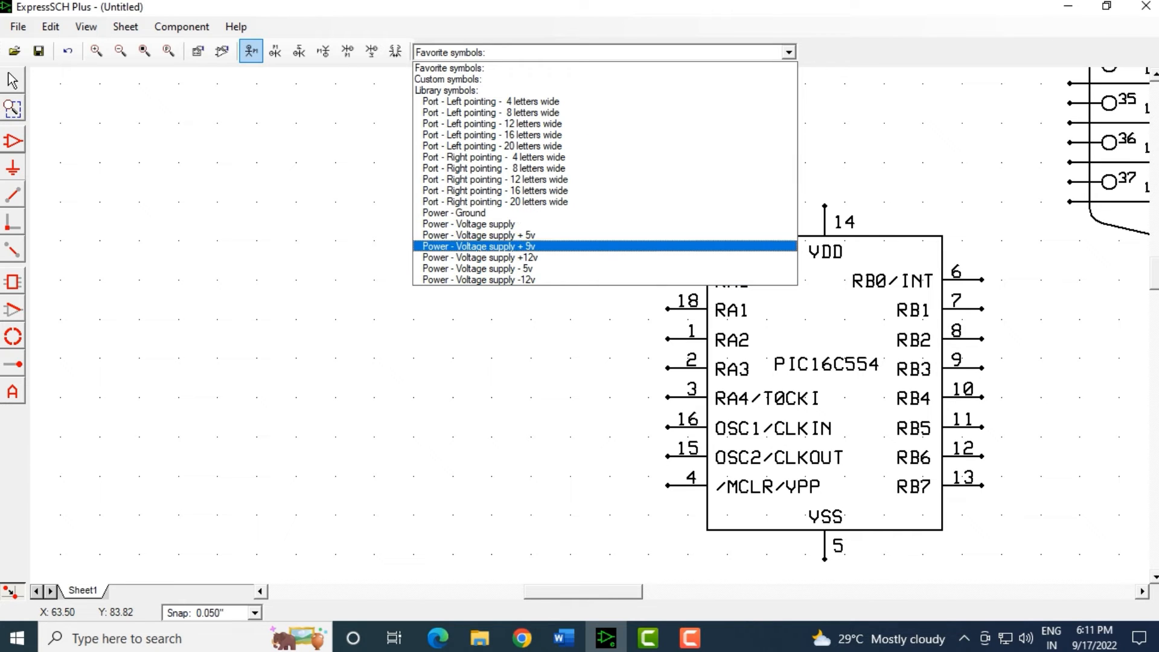
pyautogui.click(480, 257)
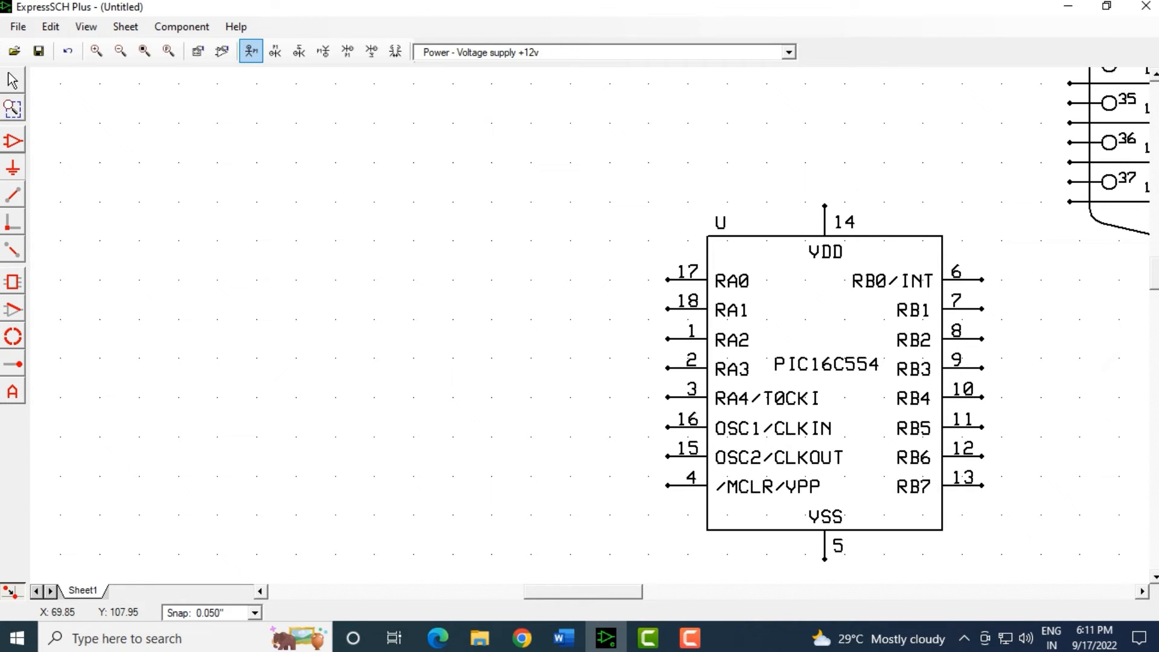
# Place the +12v symbol above the VDD pin and drag it down toward pin 14.
pyautogui.click(815, 151)
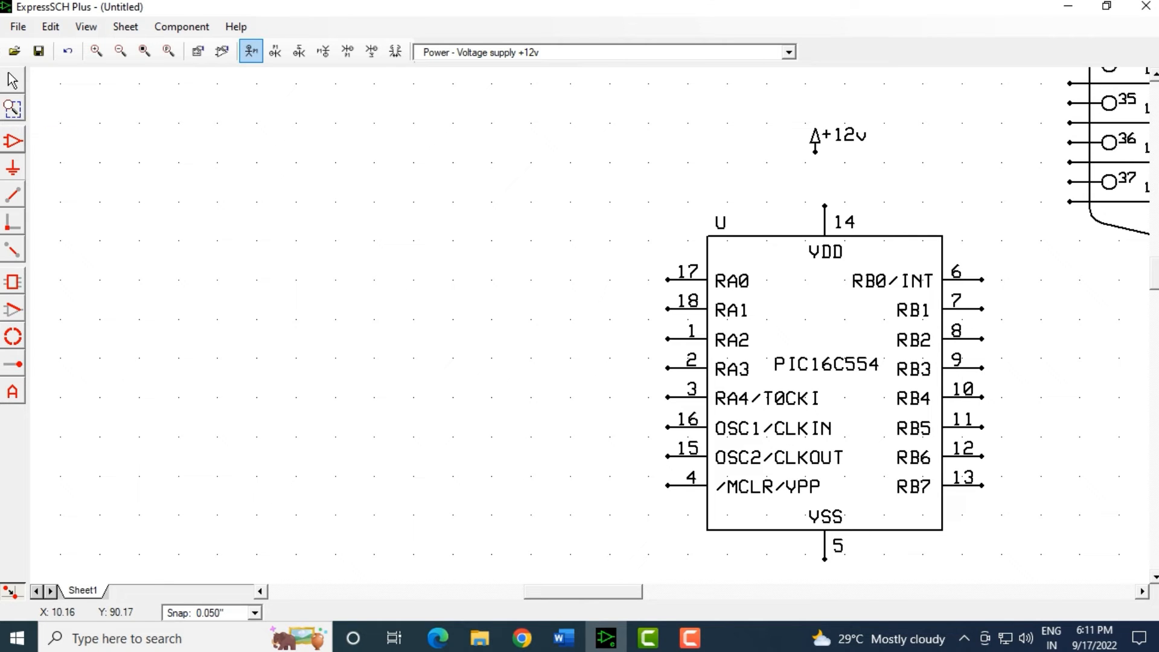
pyautogui.click(13, 80)
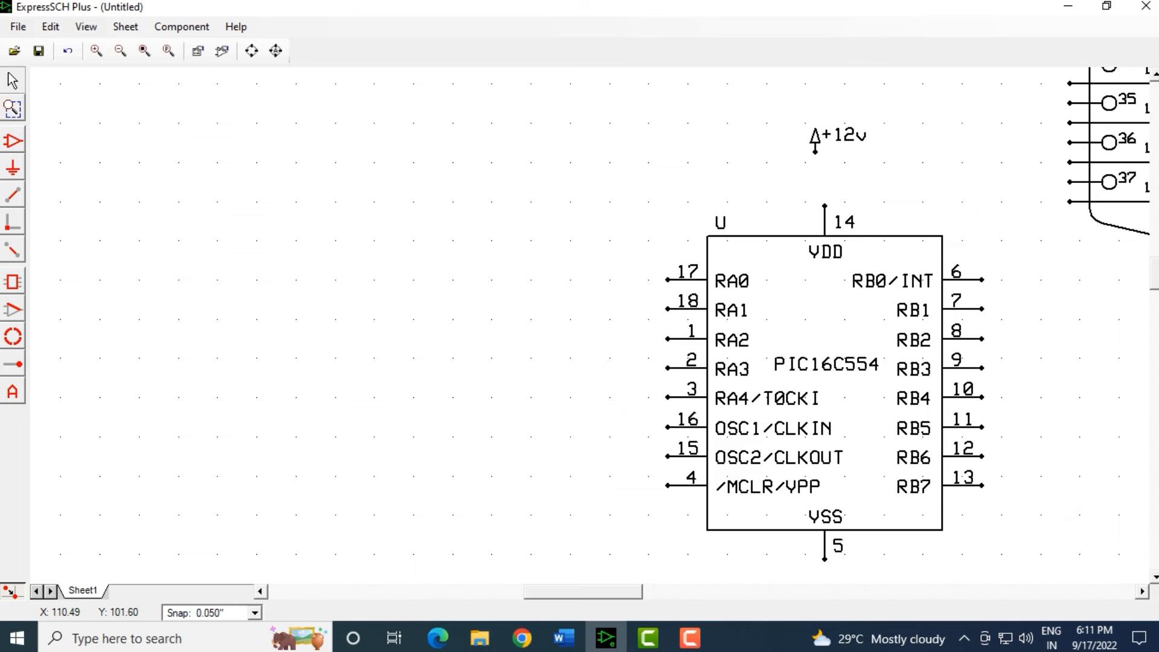
pyautogui.moveTo(796, 113); pyautogui.dragTo(825, 181)
pyautogui.scroll(4, 695, 132)
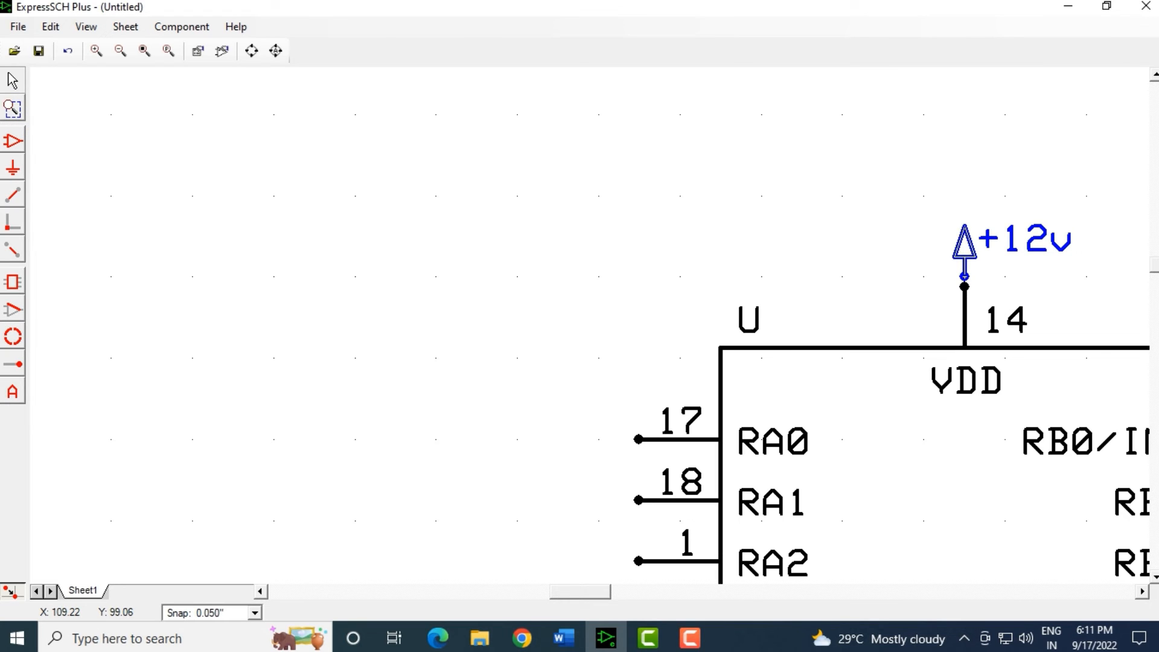
# Lower the +12v symbol onto pin 14 and review component U's properties without changes.
pyautogui.moveTo(964, 246); pyautogui.dragTo(964, 266)
pyautogui.click(903, 246)
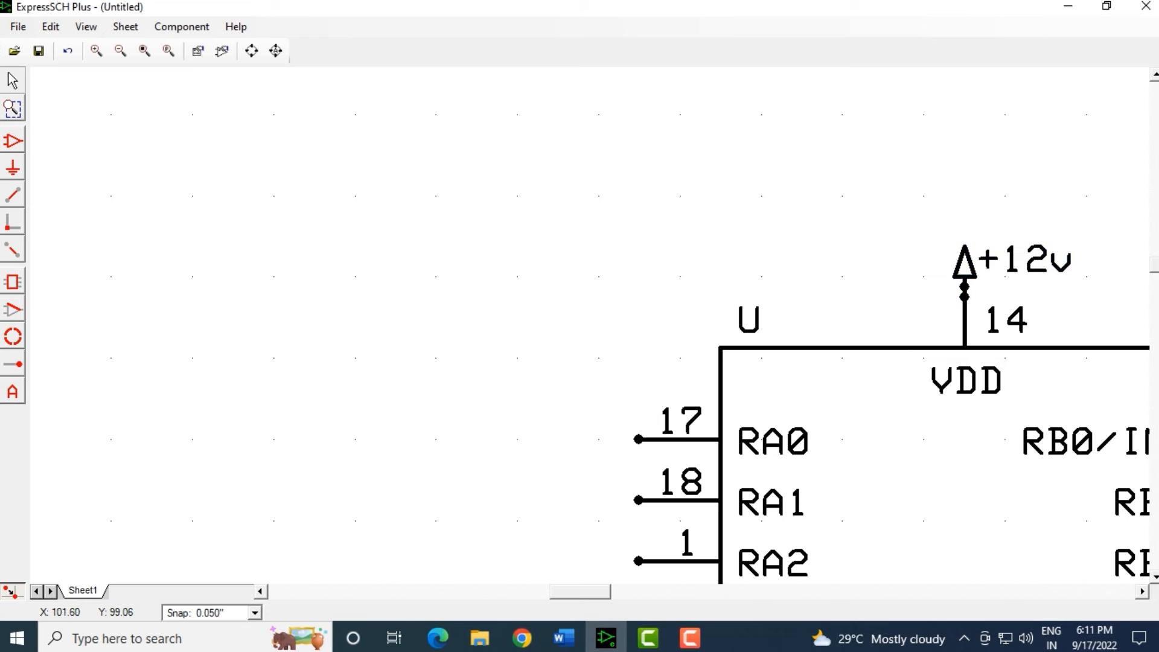
pyautogui.scroll(1, 930, 293)
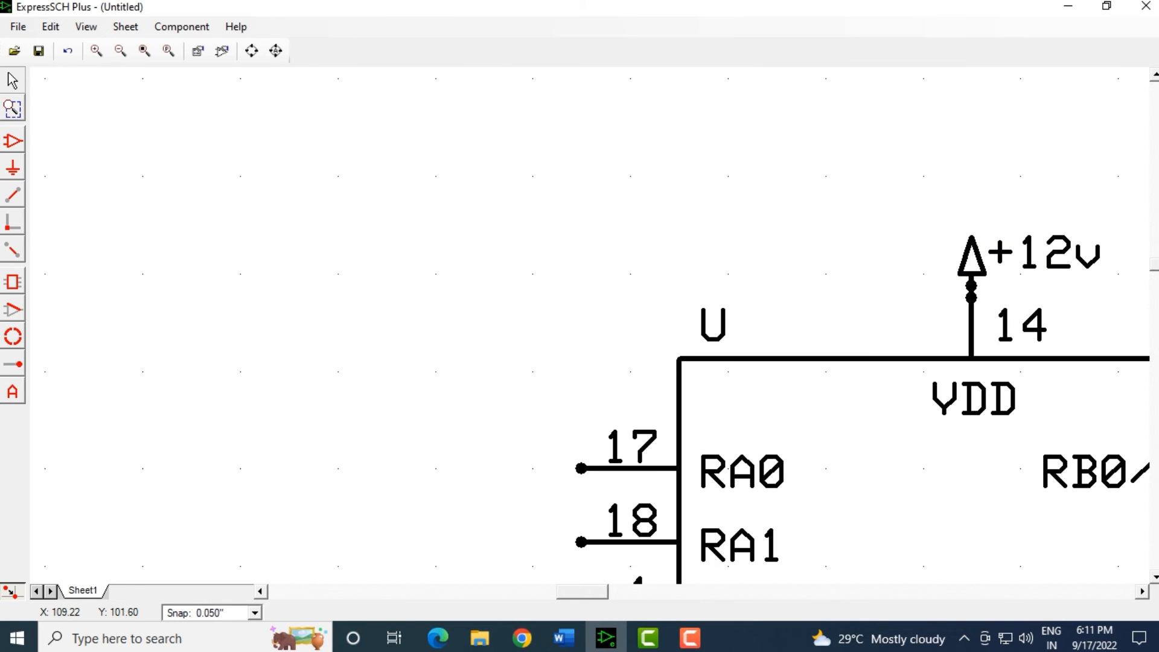
pyautogui.click(970, 286)
pyautogui.doubleClick(971, 287)
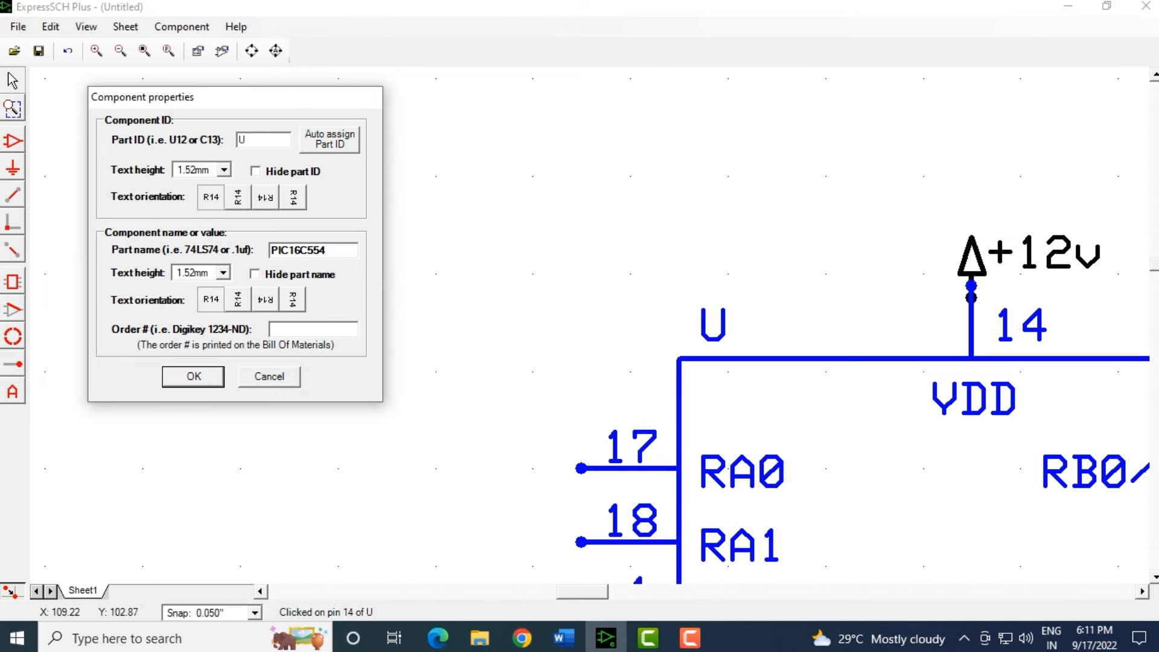
pyautogui.press('Return')
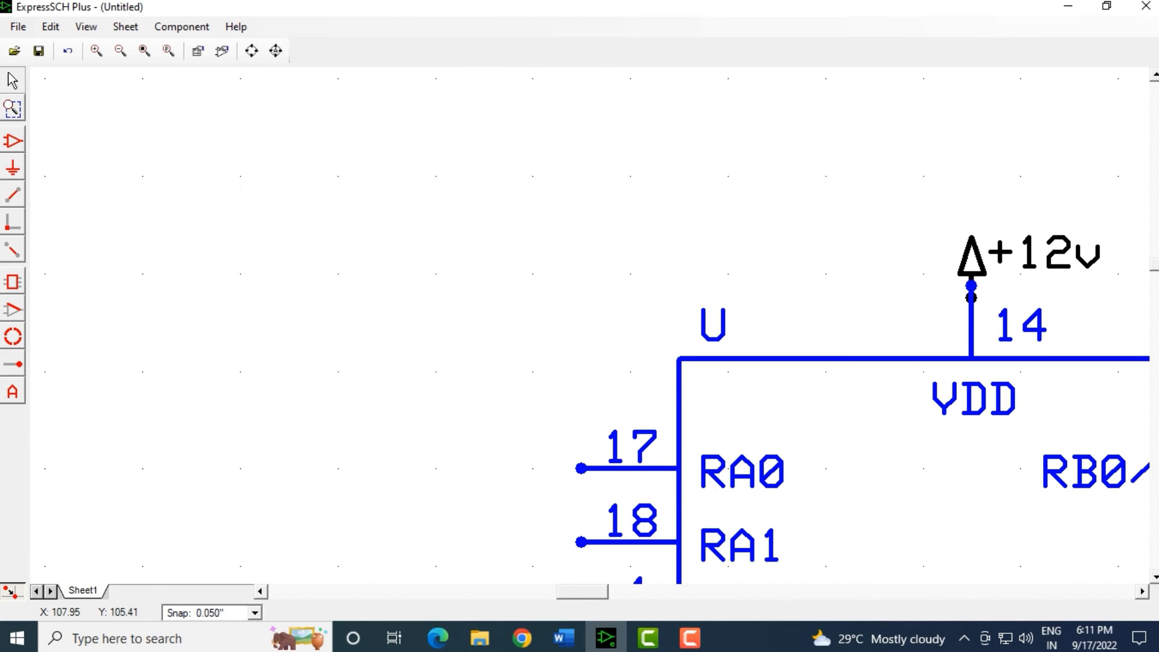
# Nudge U down one grid step and move the +12v symbol so it meets pin 14.
pyautogui.moveTo(971, 287); pyautogui.dragTo(969, 325)
pyautogui.scroll(3, 968, 325)
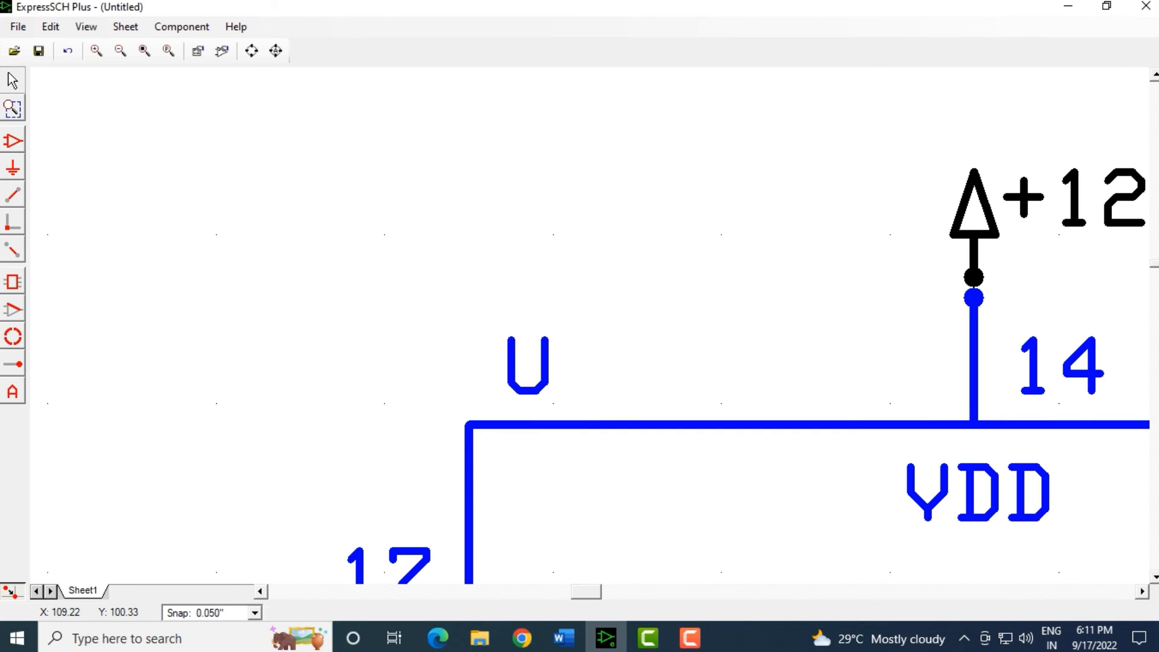
pyautogui.click(973, 273)
pyautogui.moveTo(973, 275); pyautogui.dragTo(974, 318)
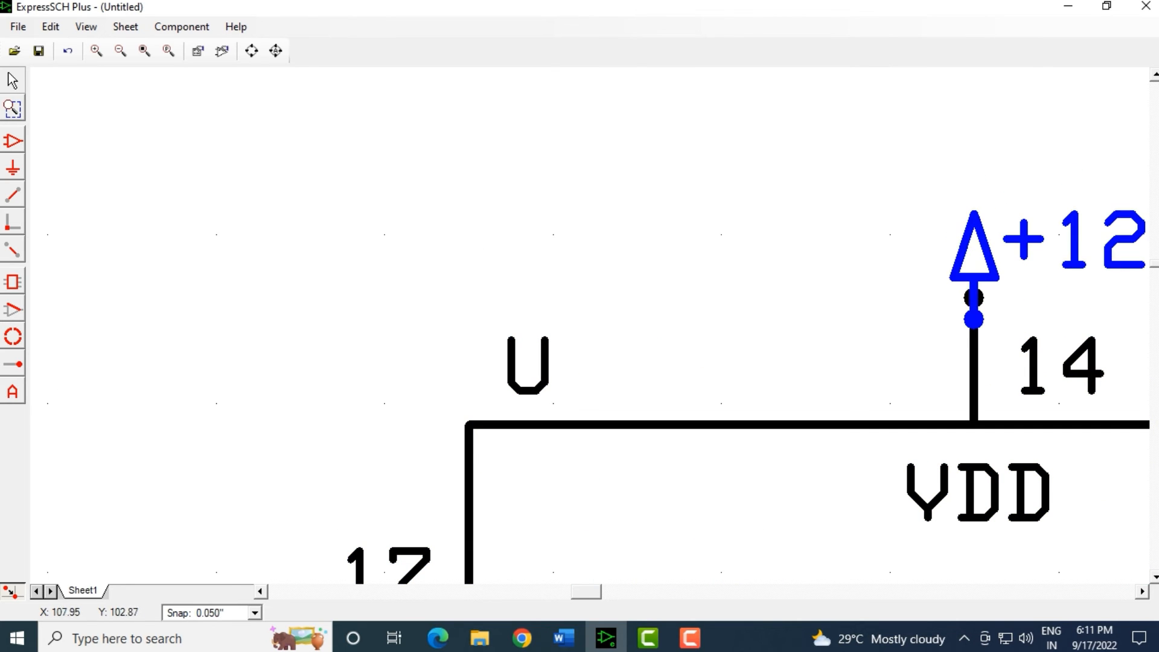
pyautogui.scroll(-3, 766, 283)
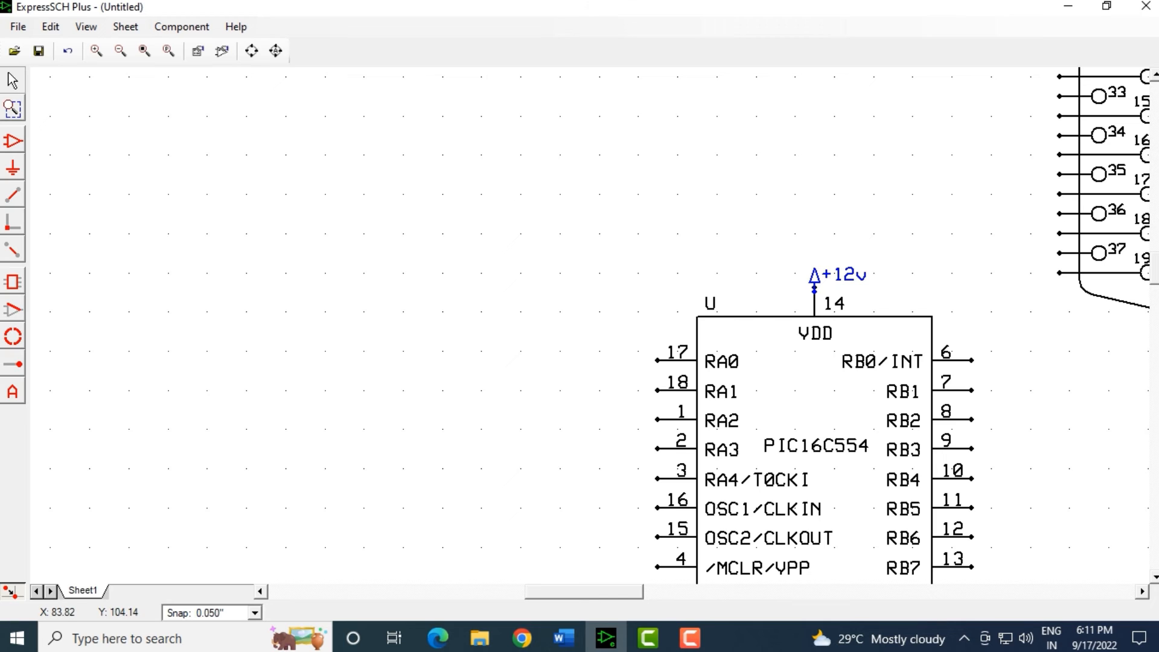
# Draw a tall rectangle outline left of the PIC16C554 as the new component's body.
pyautogui.click(194, 263)
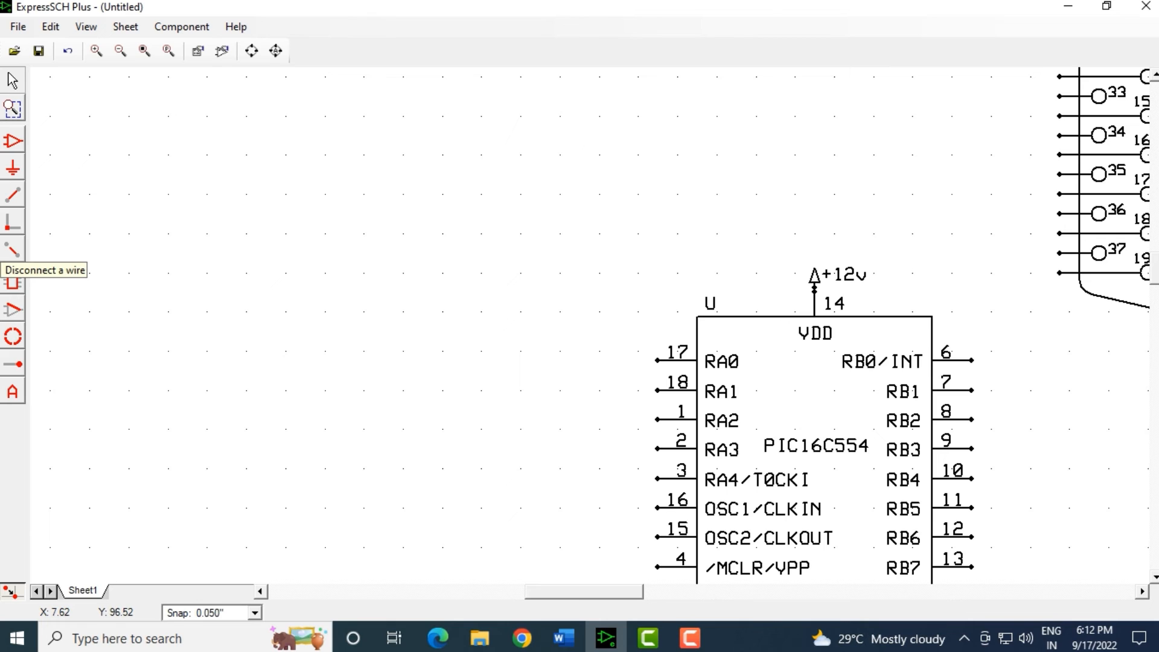
pyautogui.click(12, 249)
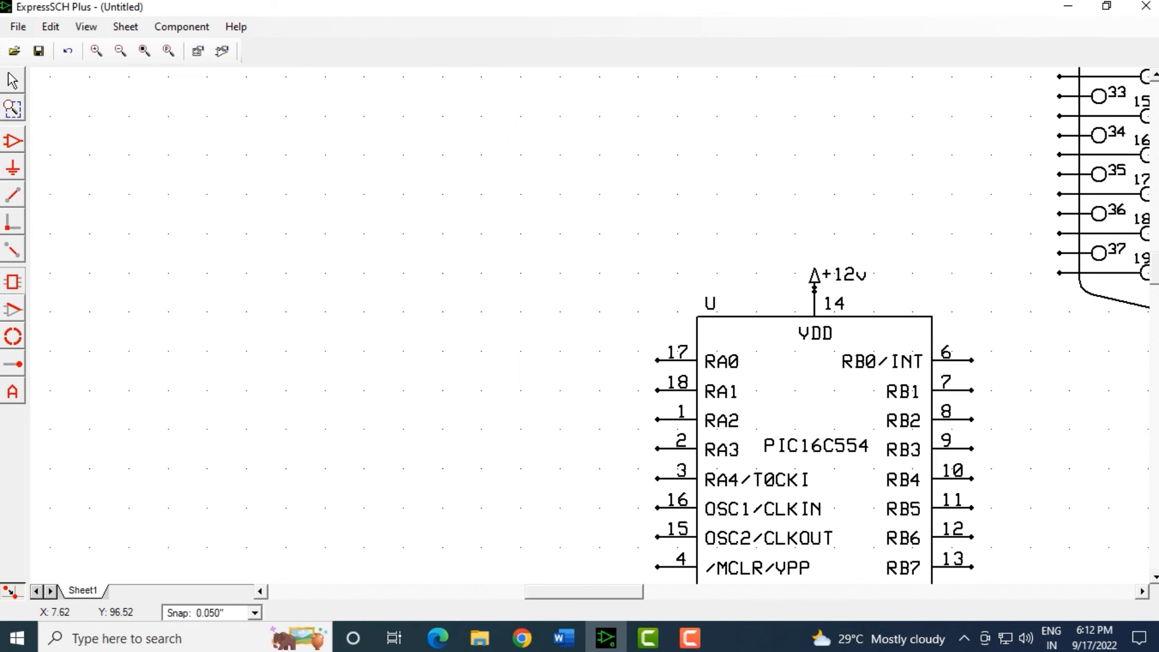
pyautogui.moveTo(206, 154)
pyautogui.mouseDown()
pyautogui.moveTo(266, 228)
pyautogui.moveTo(266, 282)
pyautogui.mouseUp()
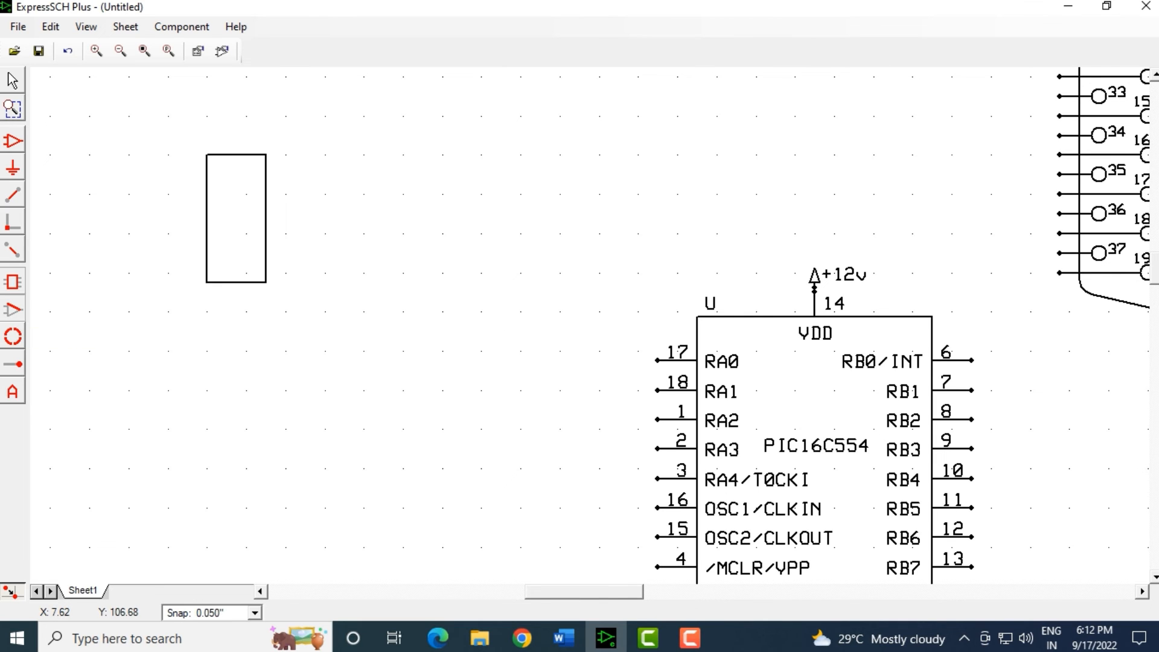
# Discard the stray horizontal and diagonal lines, keeping only the rectangle.
pyautogui.moveTo(188, 165); pyautogui.dragTo(207, 165)
pyautogui.moveTo(207, 165); pyautogui.dragTo(237, 205)
pyautogui.press('Escape')
pyautogui.scroll(-1, 804, 390)
pyautogui.scroll(-1, 812, 393)
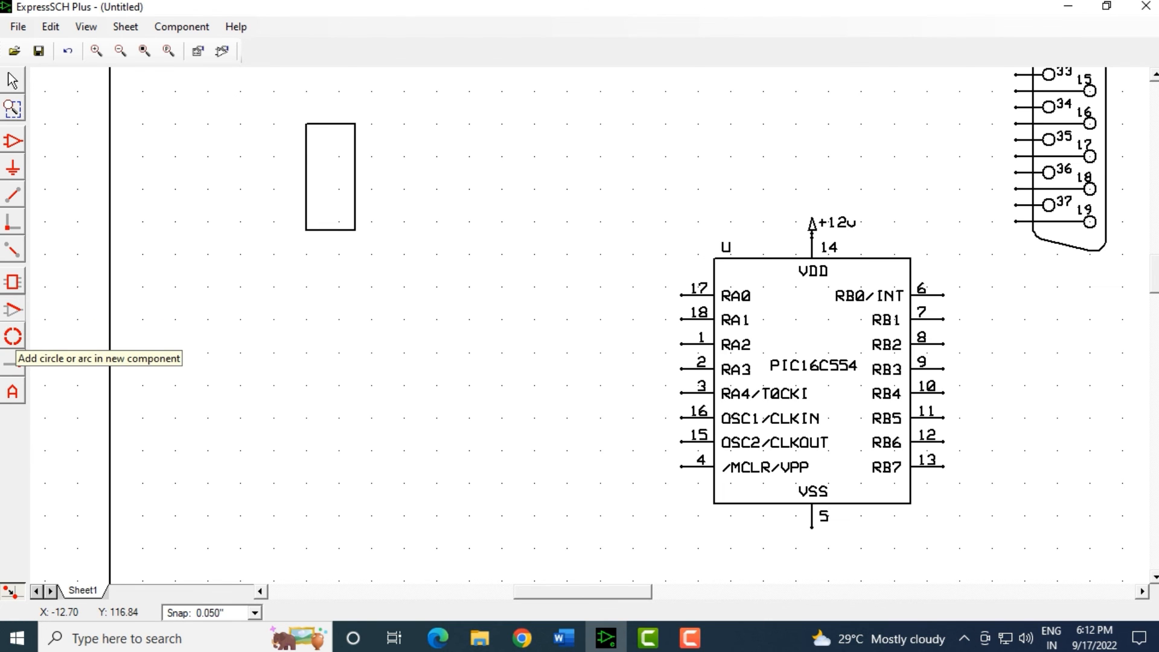
# Cycle through the circle, rectangle and text tools, ending with Place text active.
pyautogui.click(12, 337)
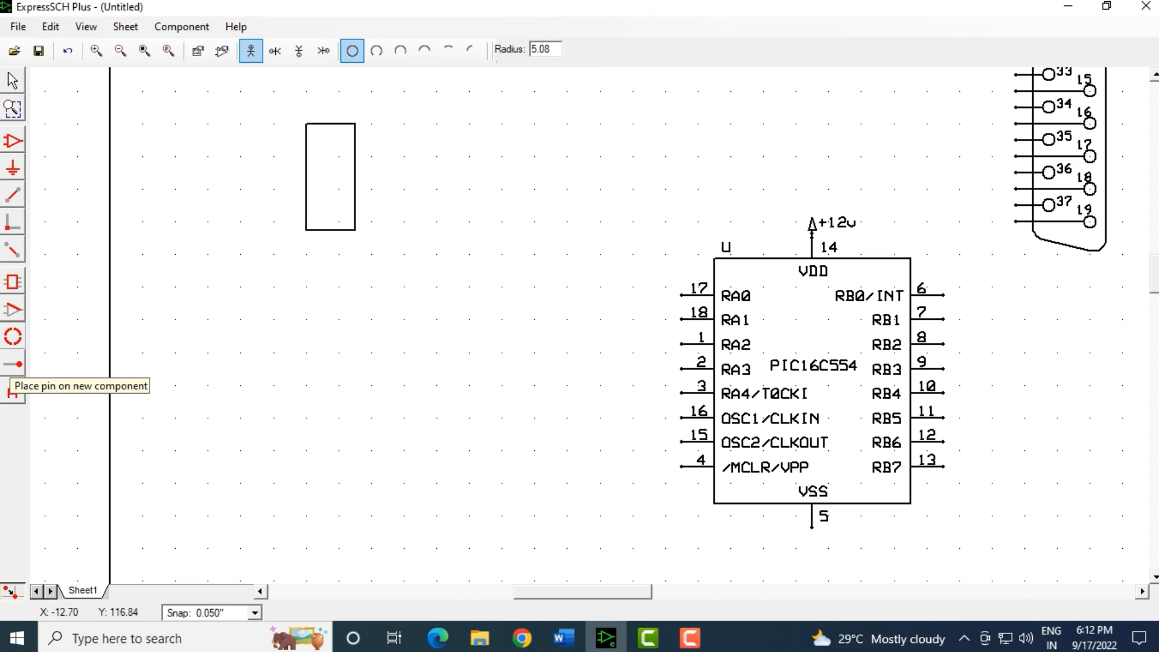
pyautogui.click(13, 391)
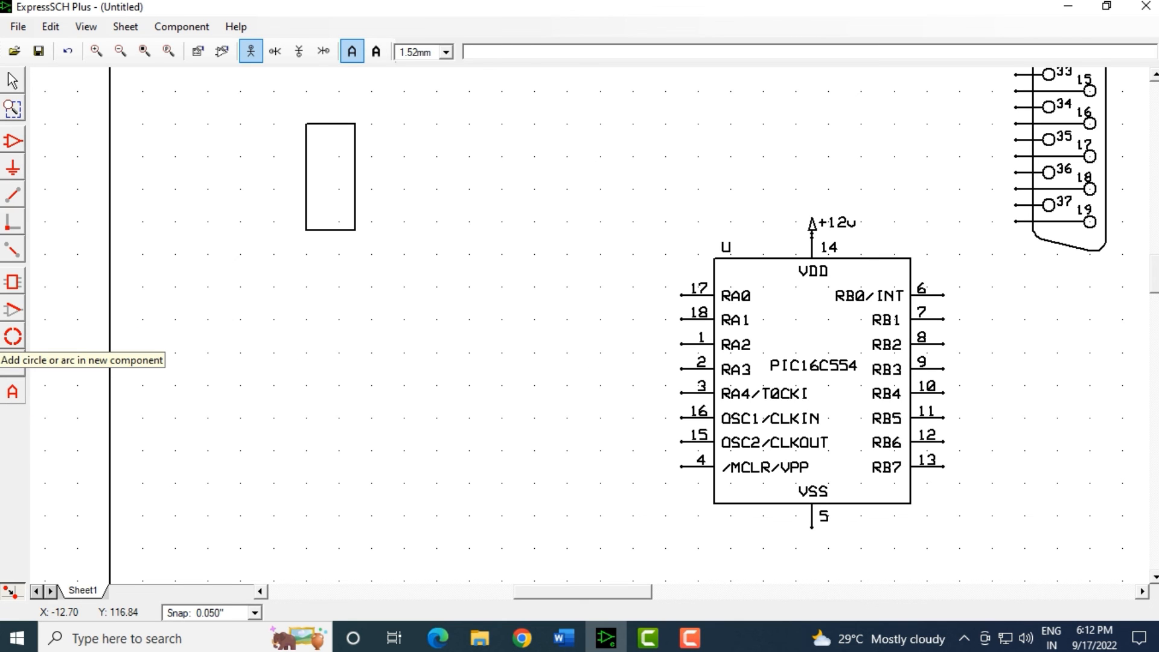
pyautogui.click(13, 336)
pyautogui.click(11, 309)
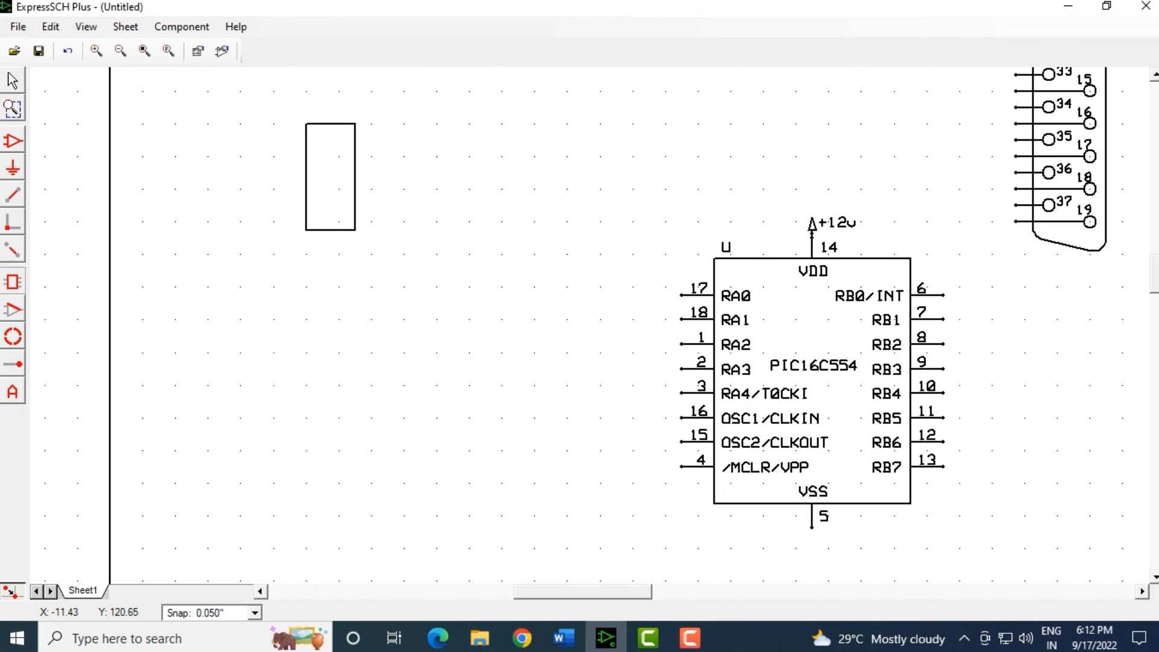
pyautogui.click(13, 337)
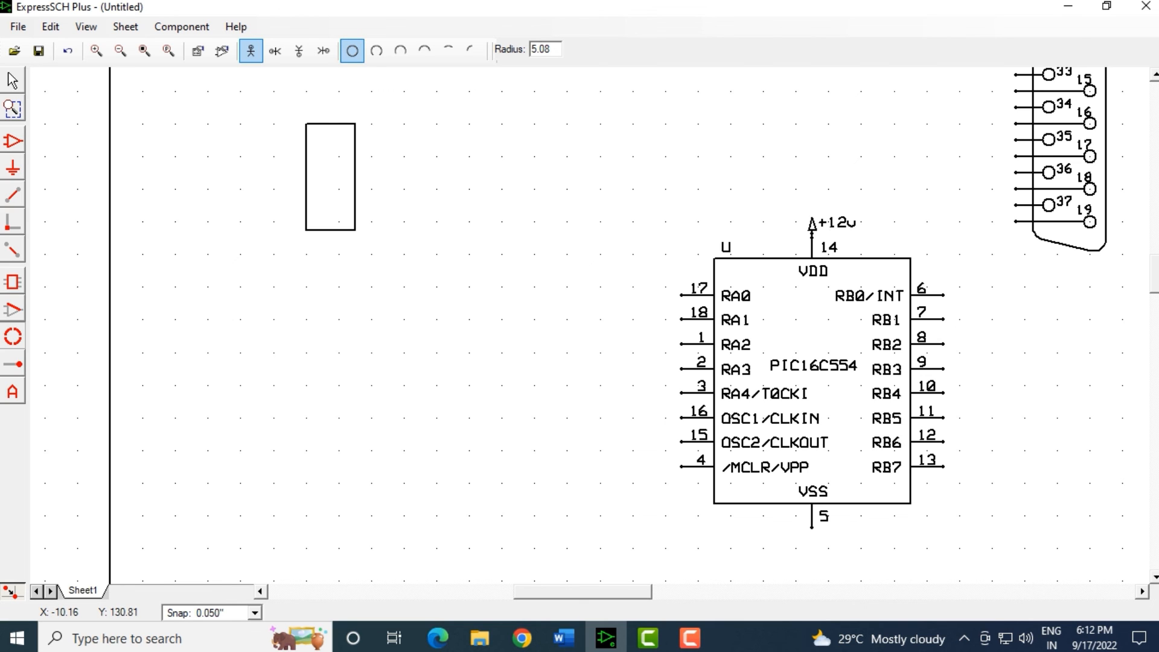
pyautogui.click(13, 364)
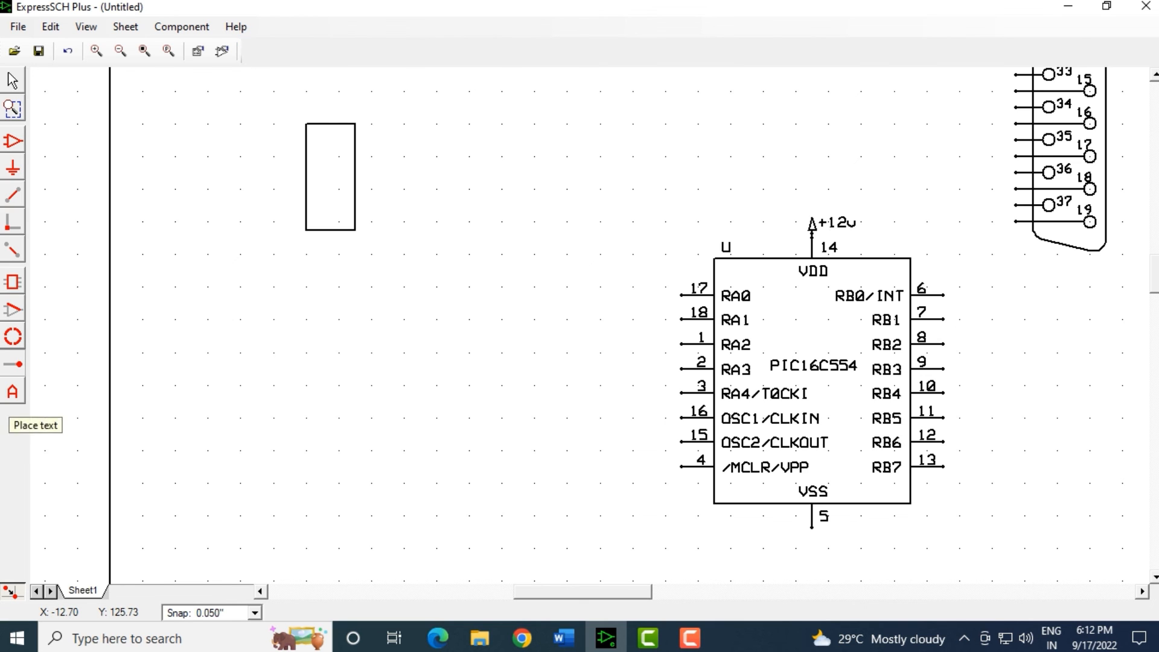
pyautogui.click(13, 392)
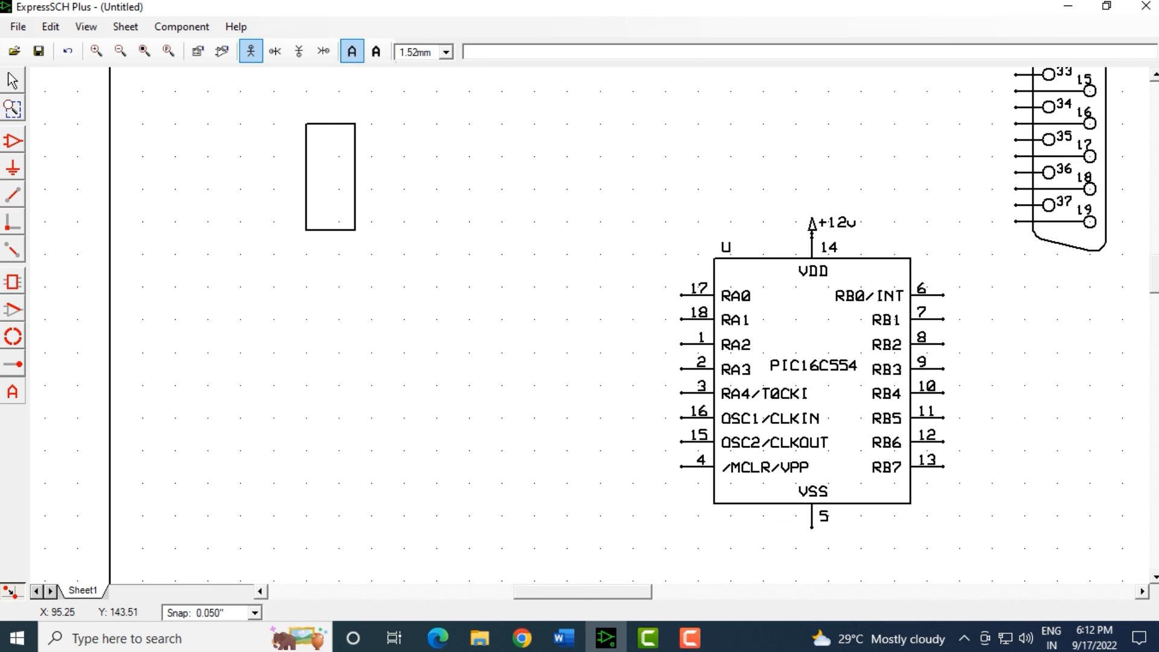
# Show the Word course contents table and briefly select its first bullet.
pyautogui.click(564, 638)
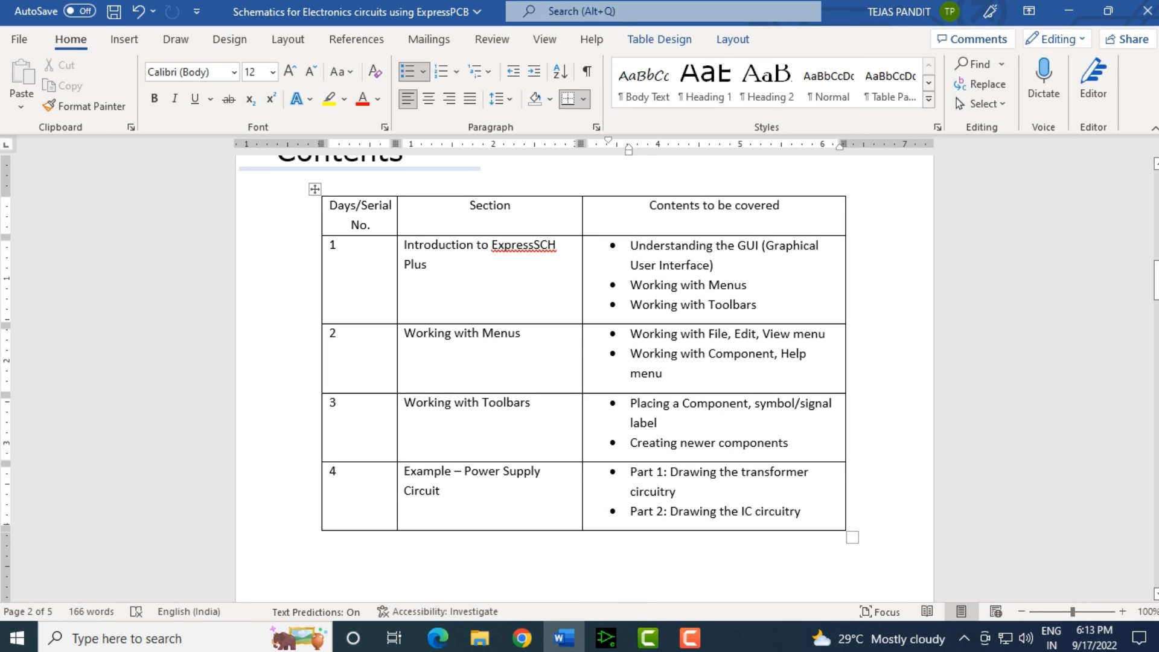
pyautogui.moveTo(631, 246); pyautogui.dragTo(757, 305)
pyautogui.click(650, 285)
pyautogui.click(690, 637)
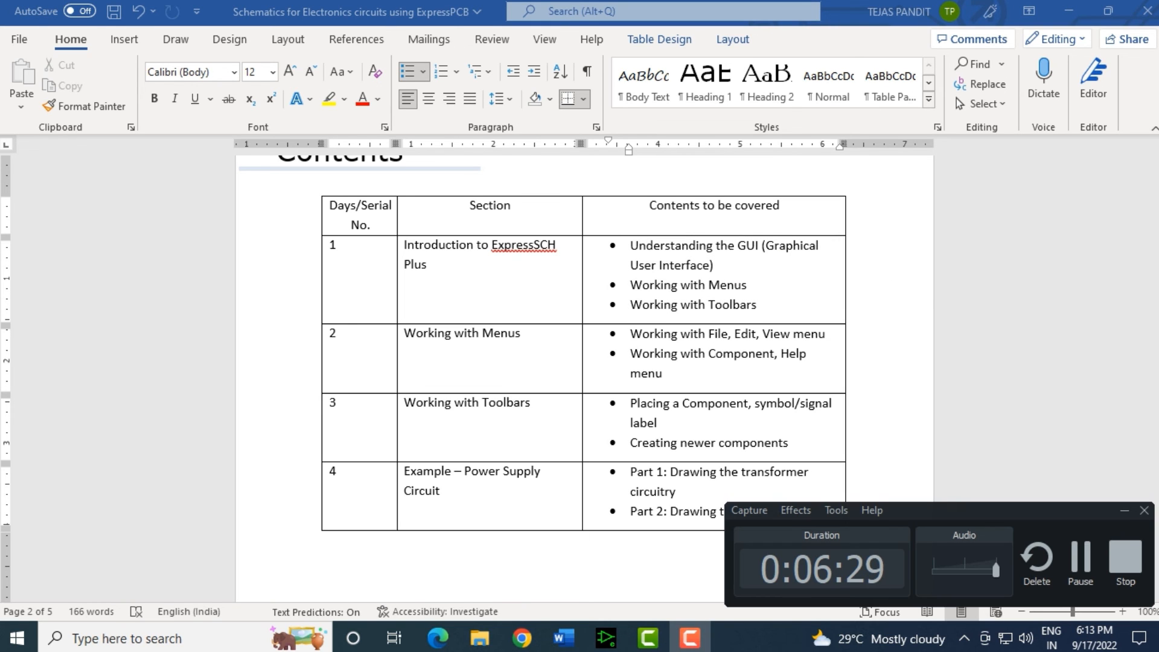